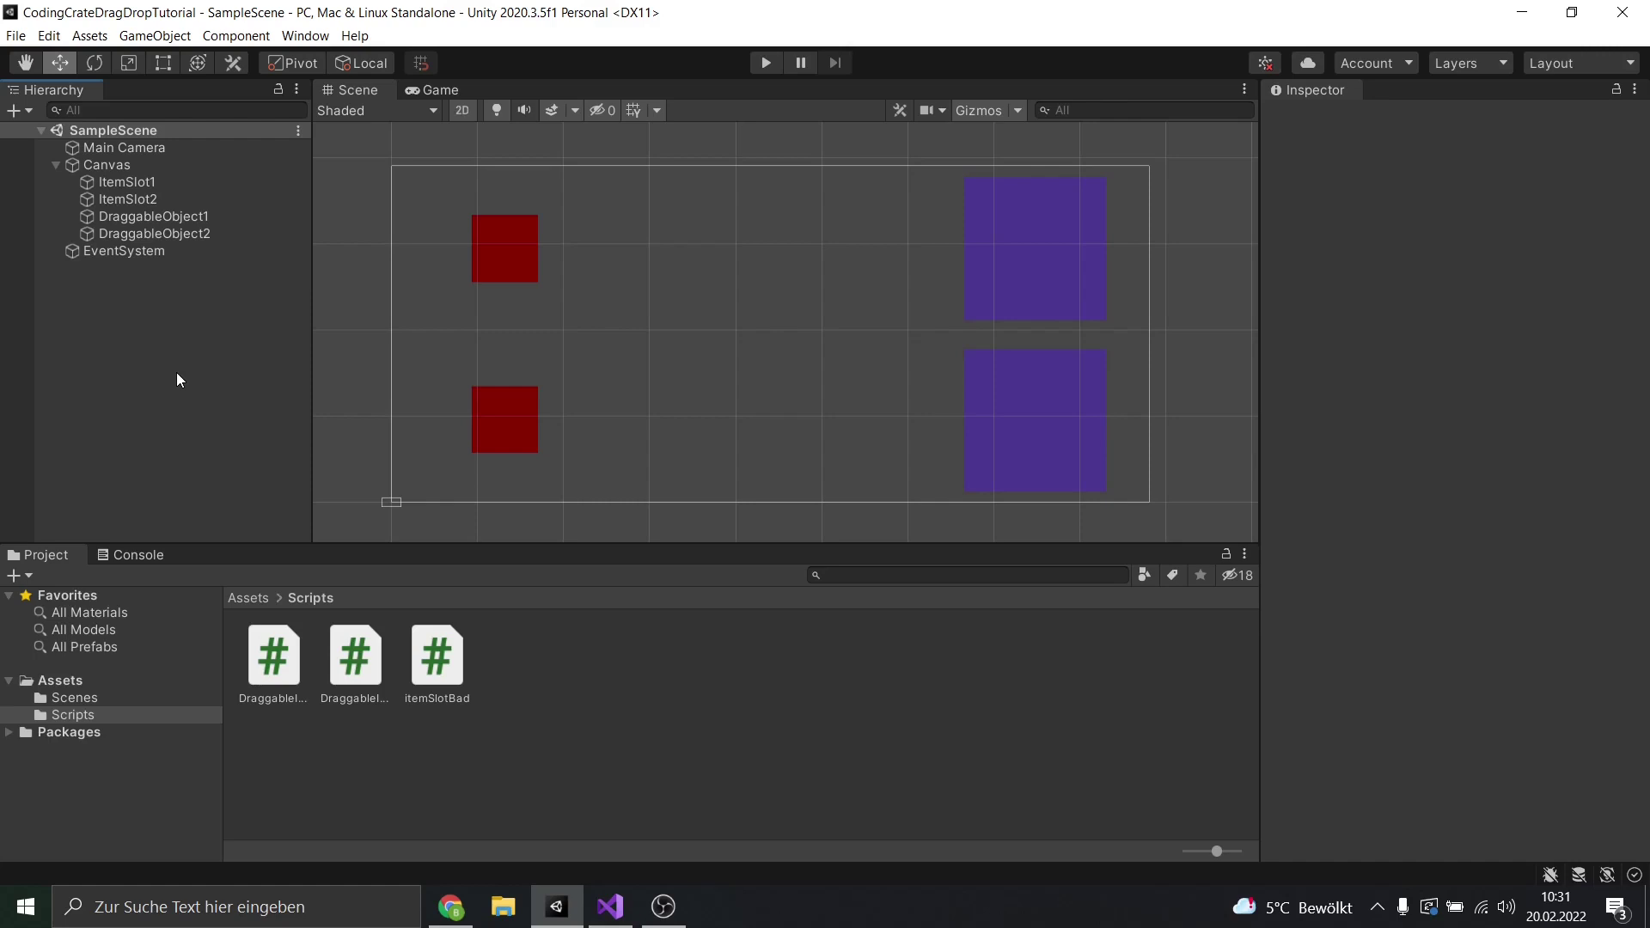
{"action": "scroll", "coordinate": [828, 438], "scroll_direction": "down", "scroll_amount": 2}
{"action": "scroll", "coordinate": [773, 322], "scroll_direction": "up", "scroll_amount": 3}
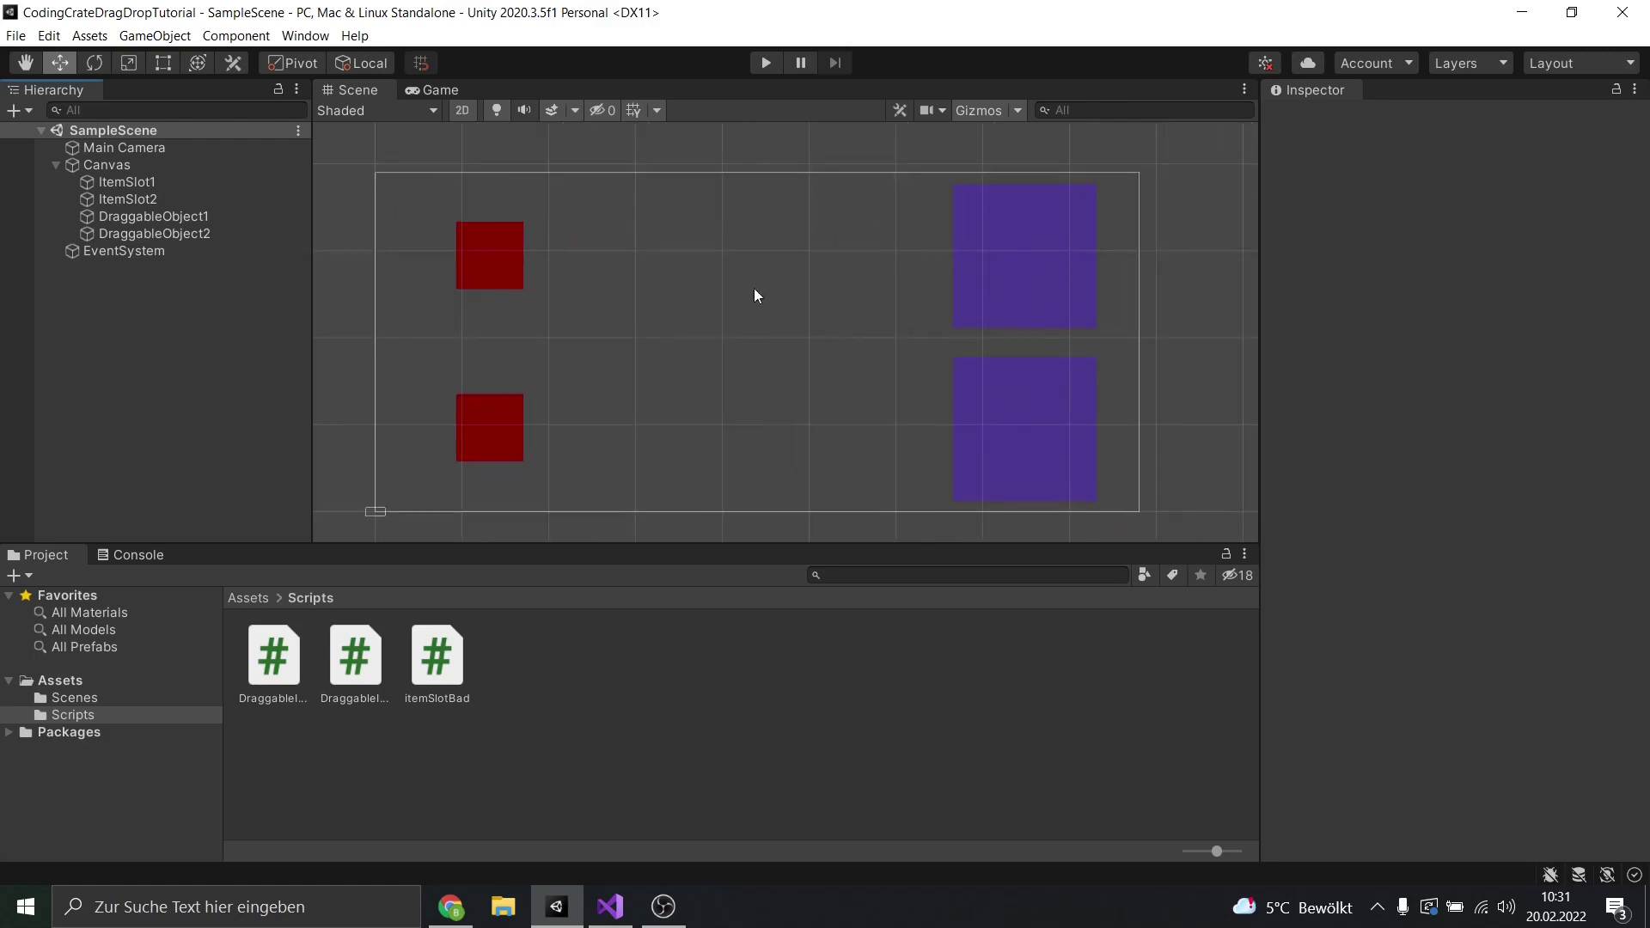
Enter Play mode so the red squares and purple slots appear in the Game view
{"action": "key", "text": "ctrl+p"}
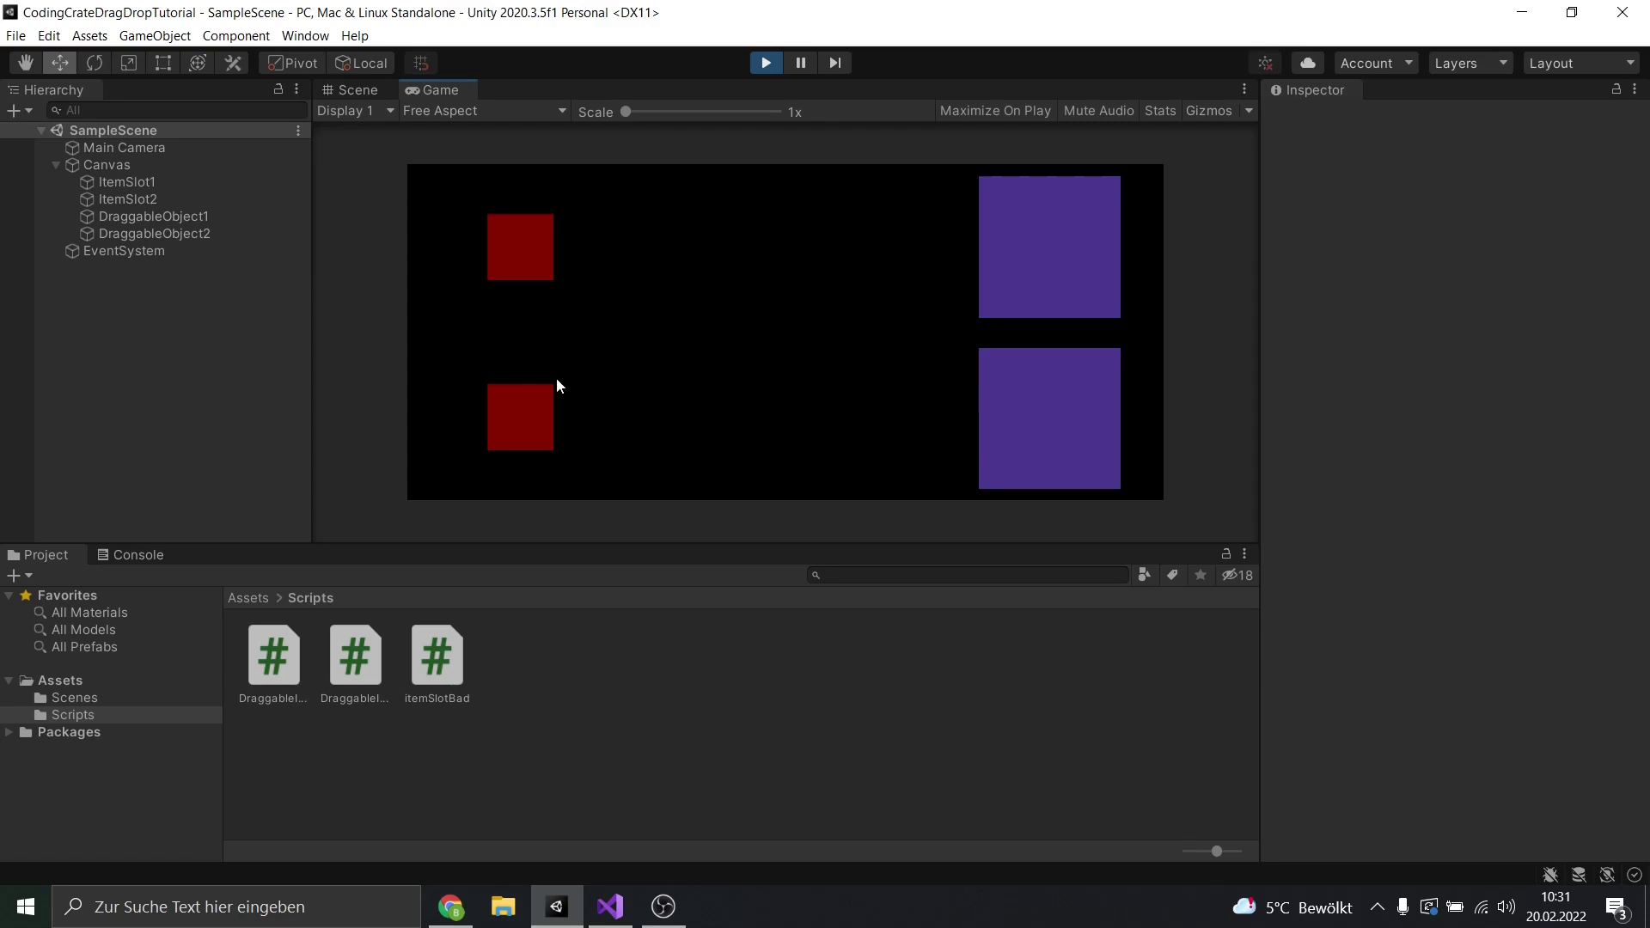
Drop the top red square into the upper slot and carry the lower square to the lower slot
{"action": "left_click_drag", "start_coordinate": [521, 241], "coordinate": [1012, 283]}
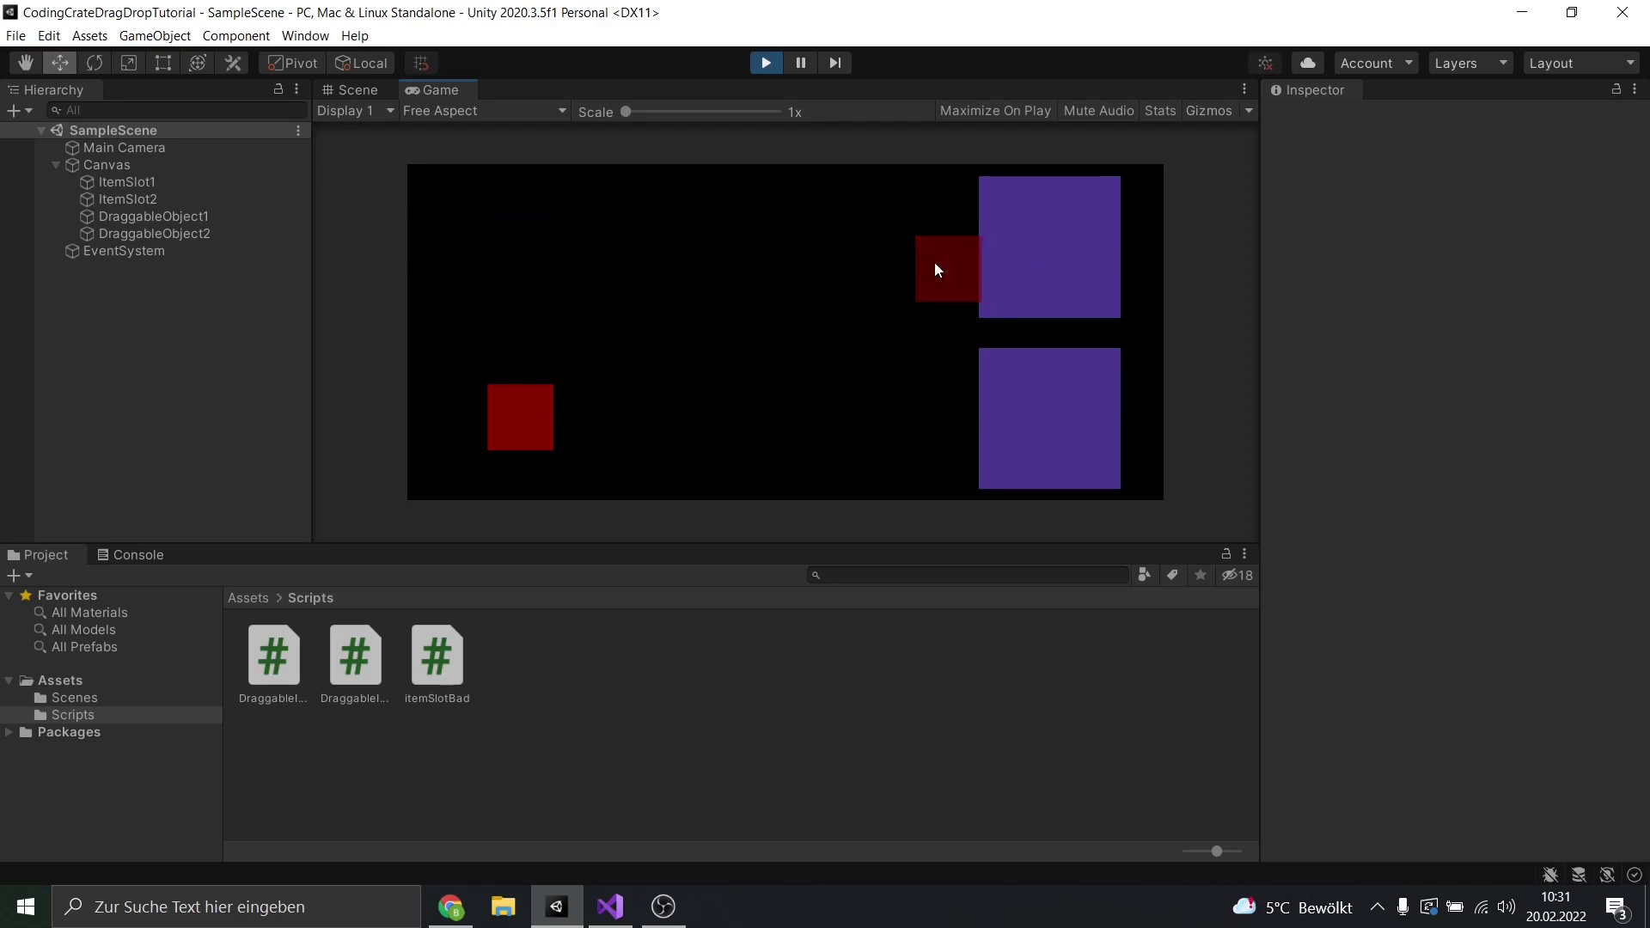
{"action": "left_click_drag", "start_coordinate": [1017, 287], "coordinate": [1017, 286]}
{"action": "mouse_move", "coordinate": [520, 416]}
{"action": "left_mouse_down"}
{"action": "mouse_move", "coordinate": [976, 402]}
{"action": "mouse_move", "coordinate": [950, 420]}
{"action": "left_mouse_up"}
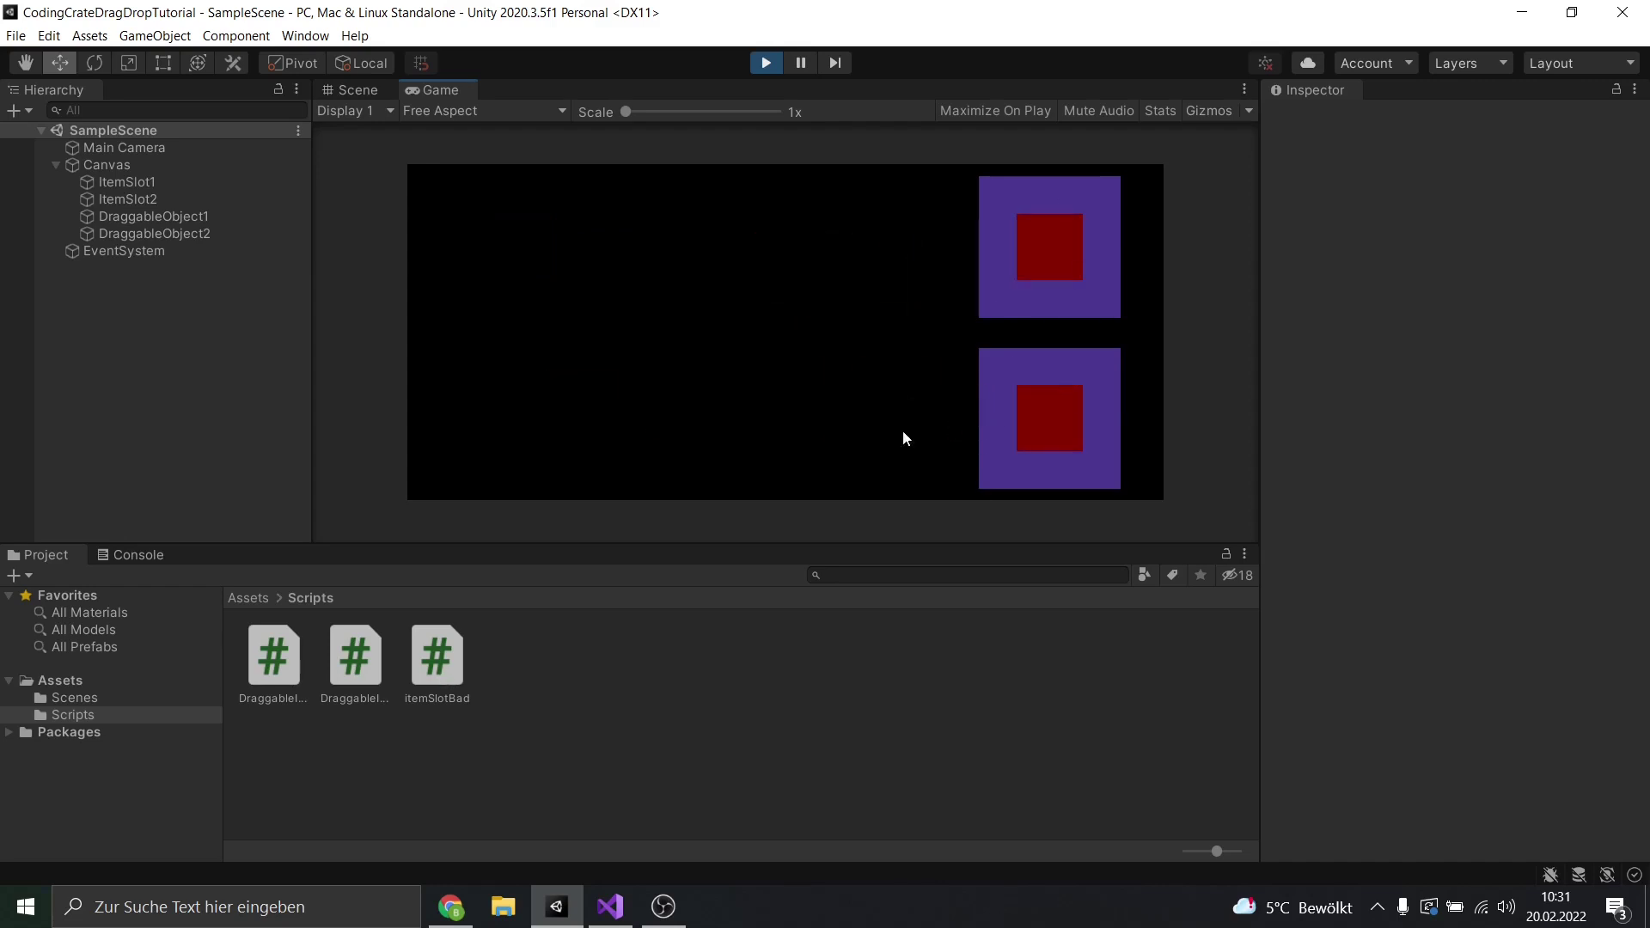
Stop Play mode and anchor ItemSlot1 and ItemSlot2 with the middle-right preset
{"action": "left_click", "coordinate": [766, 62]}
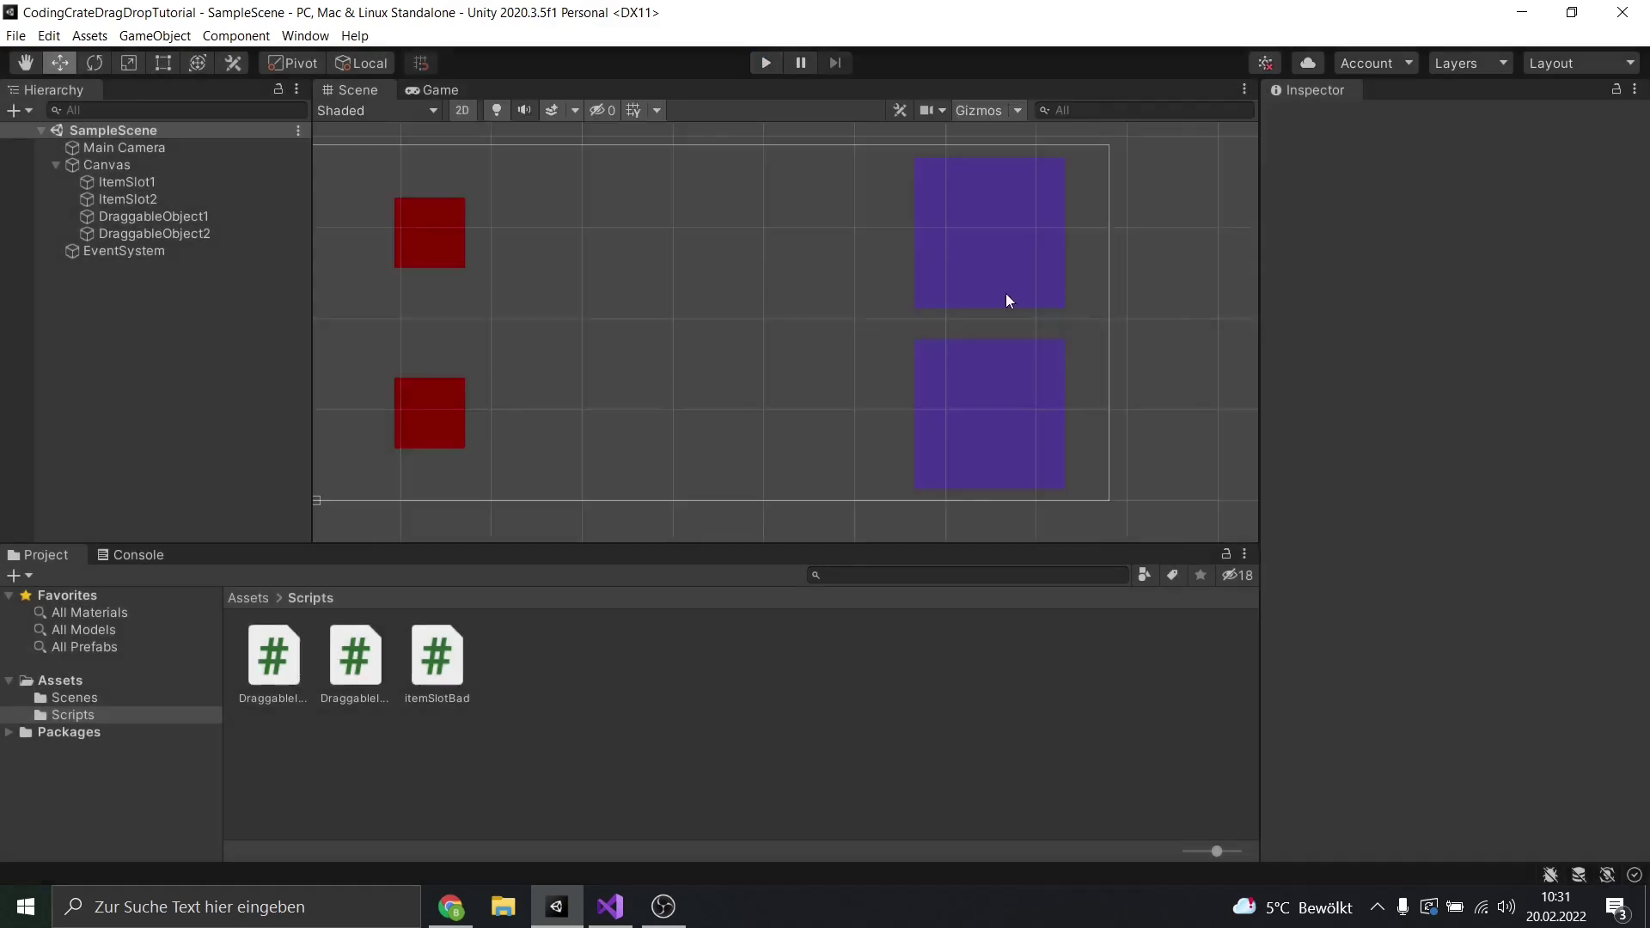
{"action": "left_click", "coordinate": [127, 181]}
{"action": "left_click", "coordinate": [1307, 234]}
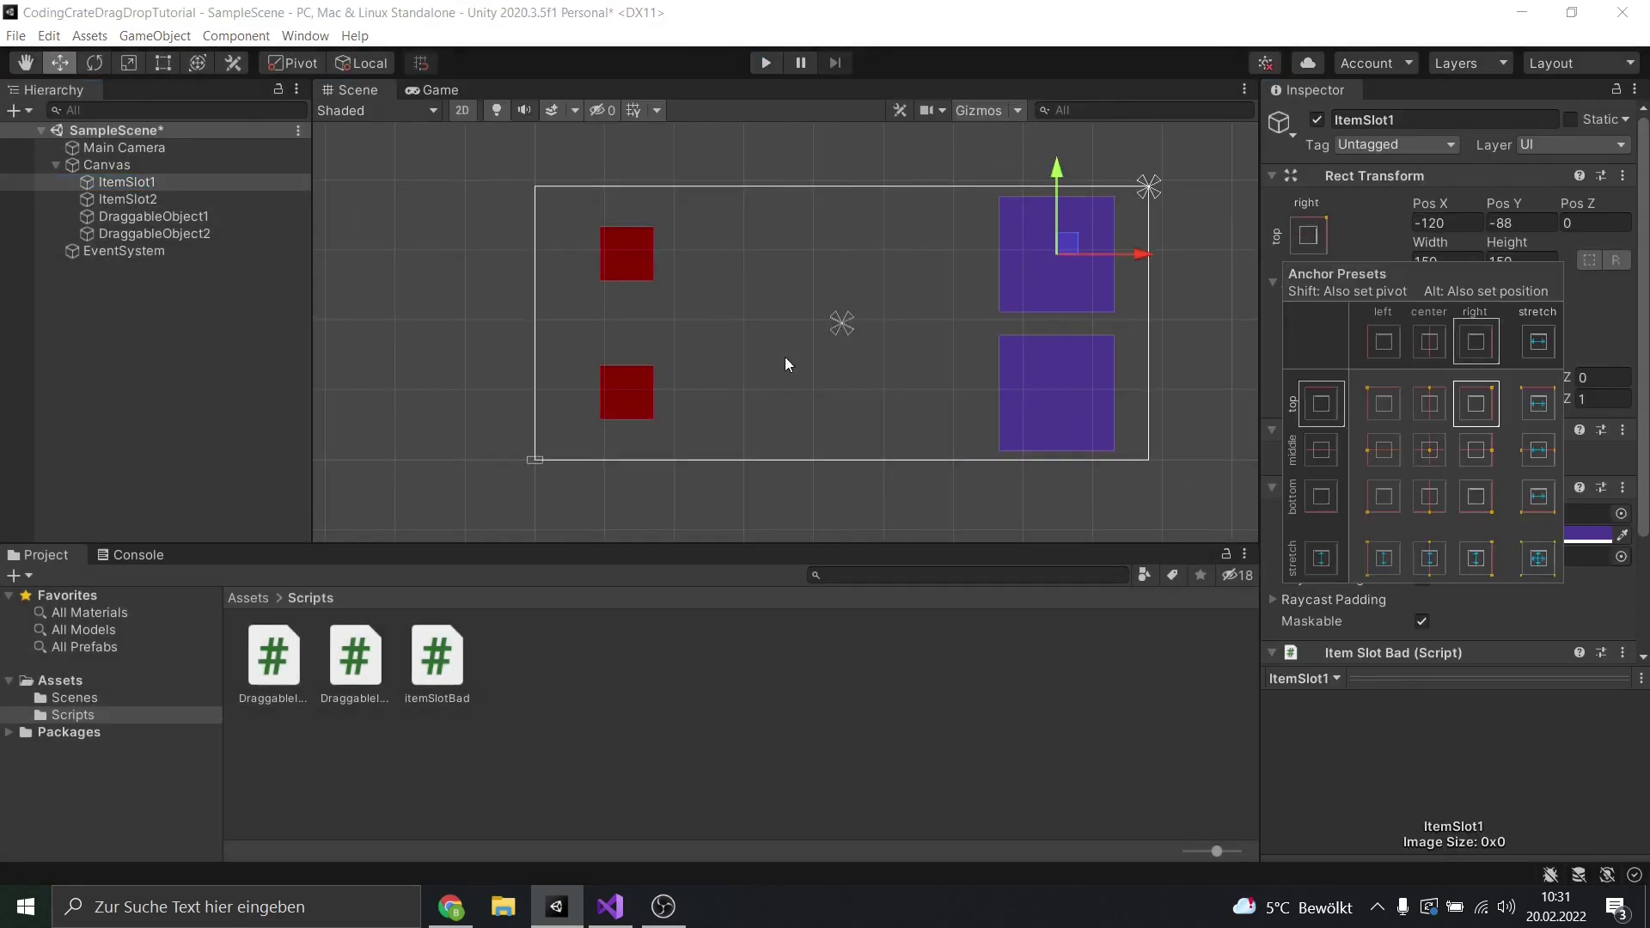
{"action": "left_click", "coordinate": [128, 199]}
{"action": "left_click", "coordinate": [1307, 233]}
{"action": "left_click", "coordinate": [1472, 455]}
Replay the scene and drop the red squares onto the upper and lower slots
{"action": "key", "text": "ctrl+p"}
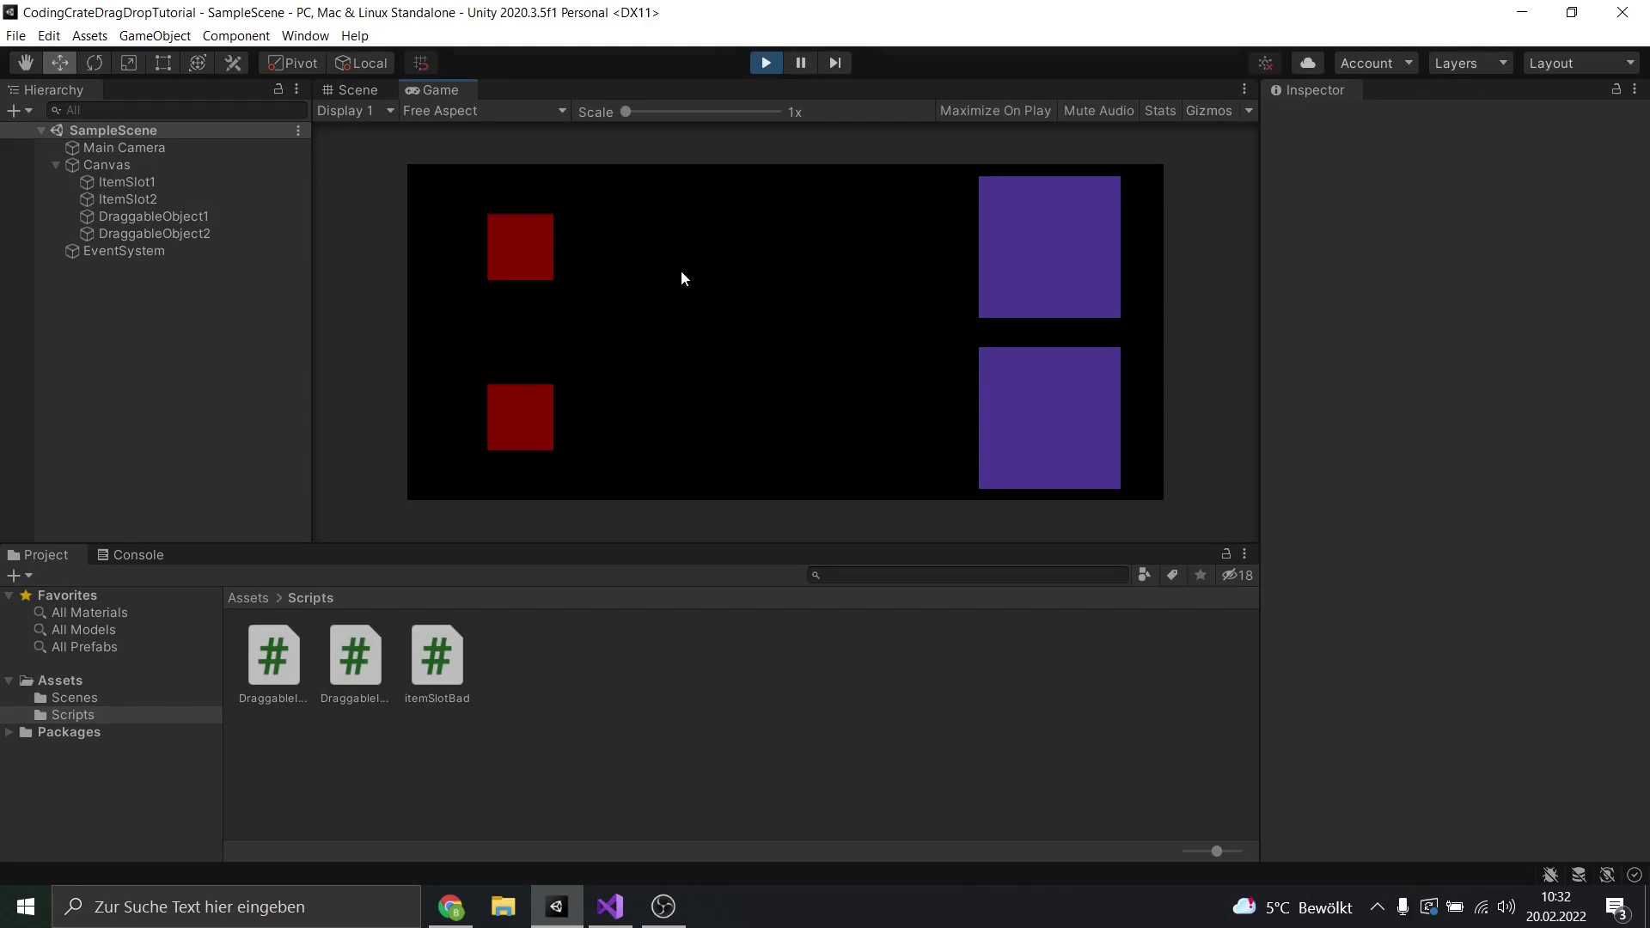
{"action": "left_click_drag", "start_coordinate": [540, 254], "coordinate": [1081, 257]}
{"action": "left_click_drag", "start_coordinate": [544, 424], "coordinate": [1038, 426]}
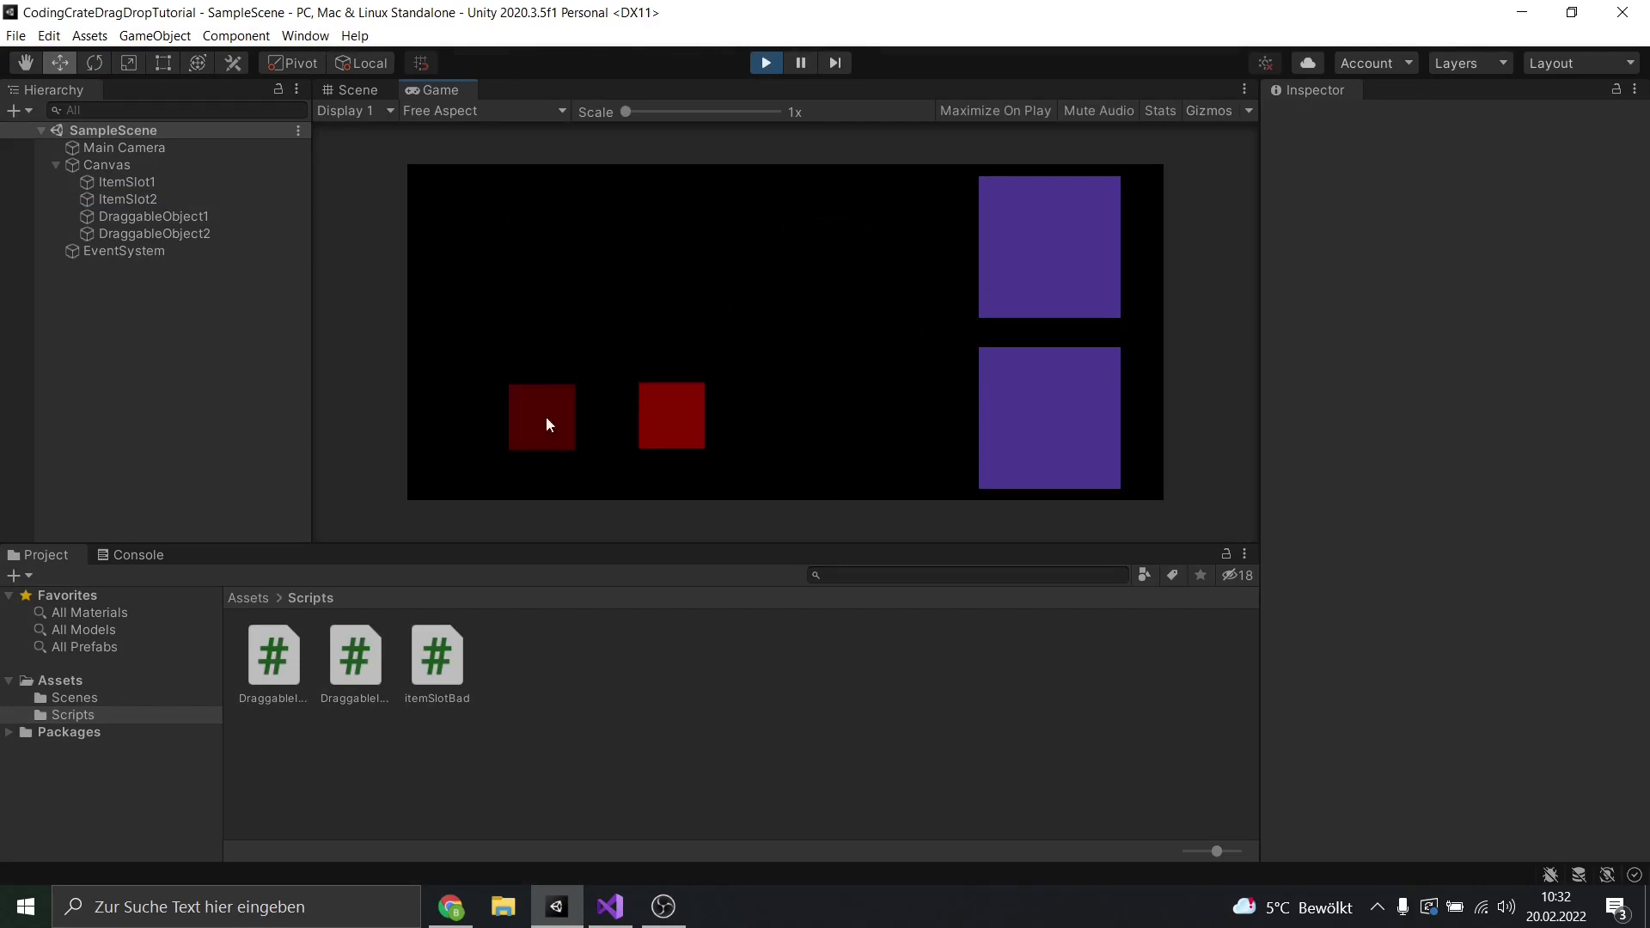
{"action": "left_click_drag", "start_coordinate": [667, 416], "coordinate": [1066, 254]}
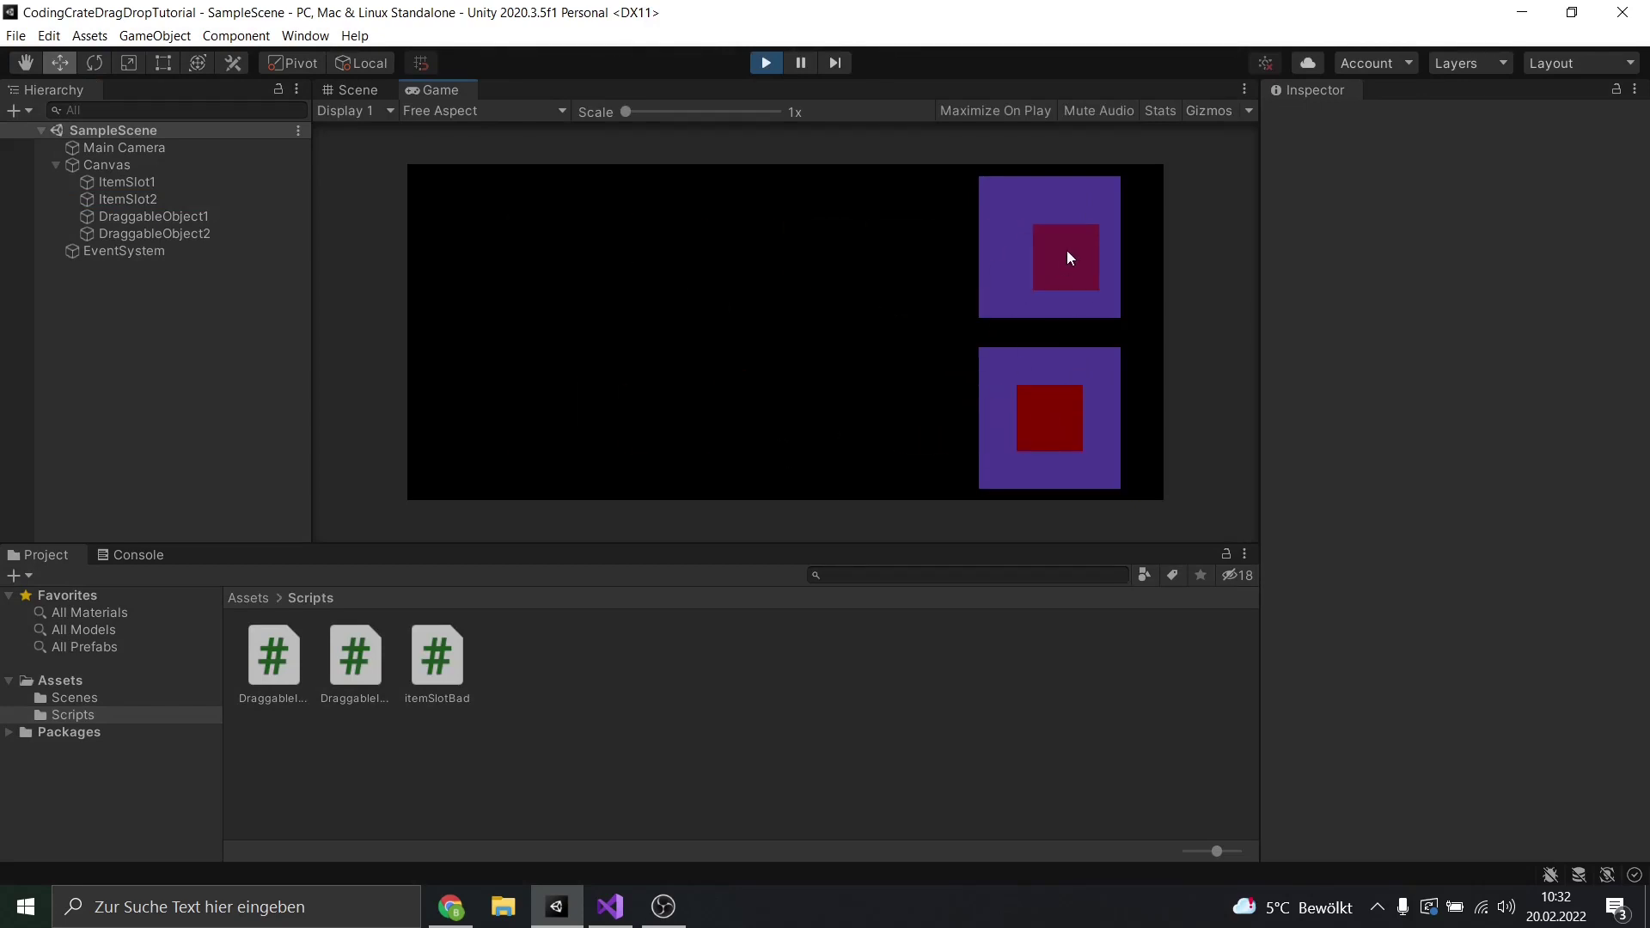
{"action": "key", "text": "alt+Tab"}
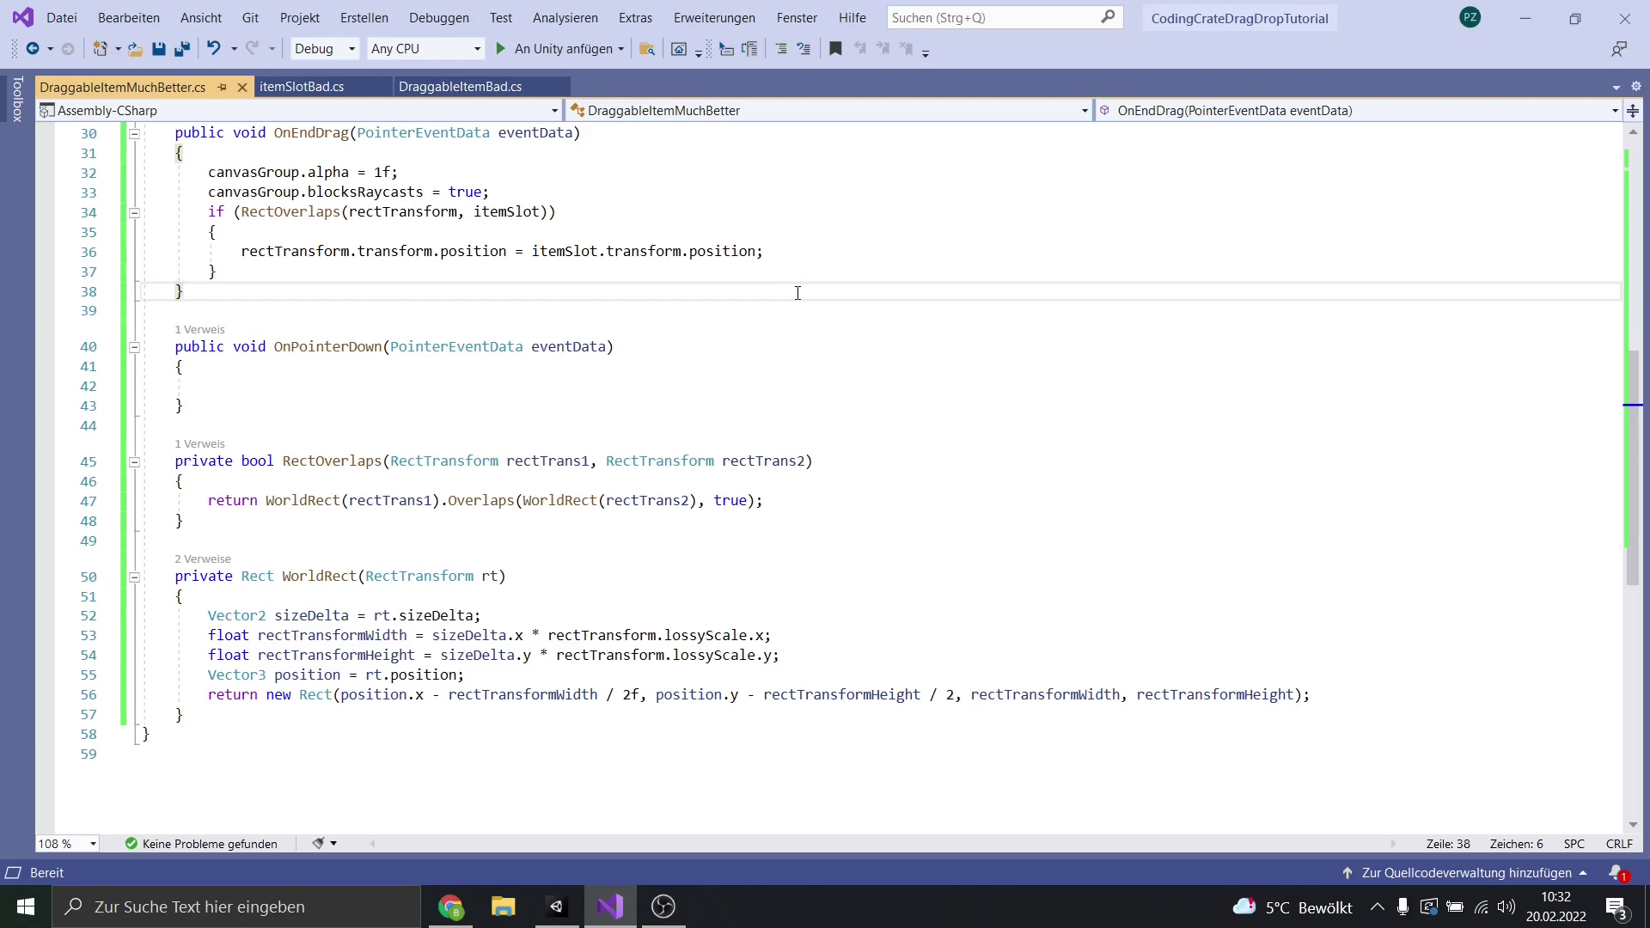
{"action": "scroll", "coordinate": [796, 293], "scroll_direction": "up", "scroll_amount": 1}
Show DraggableItemBad.cs, then itemSlotBad.cs's class declaration and OnDrop method
{"action": "left_click", "coordinate": [460, 87]}
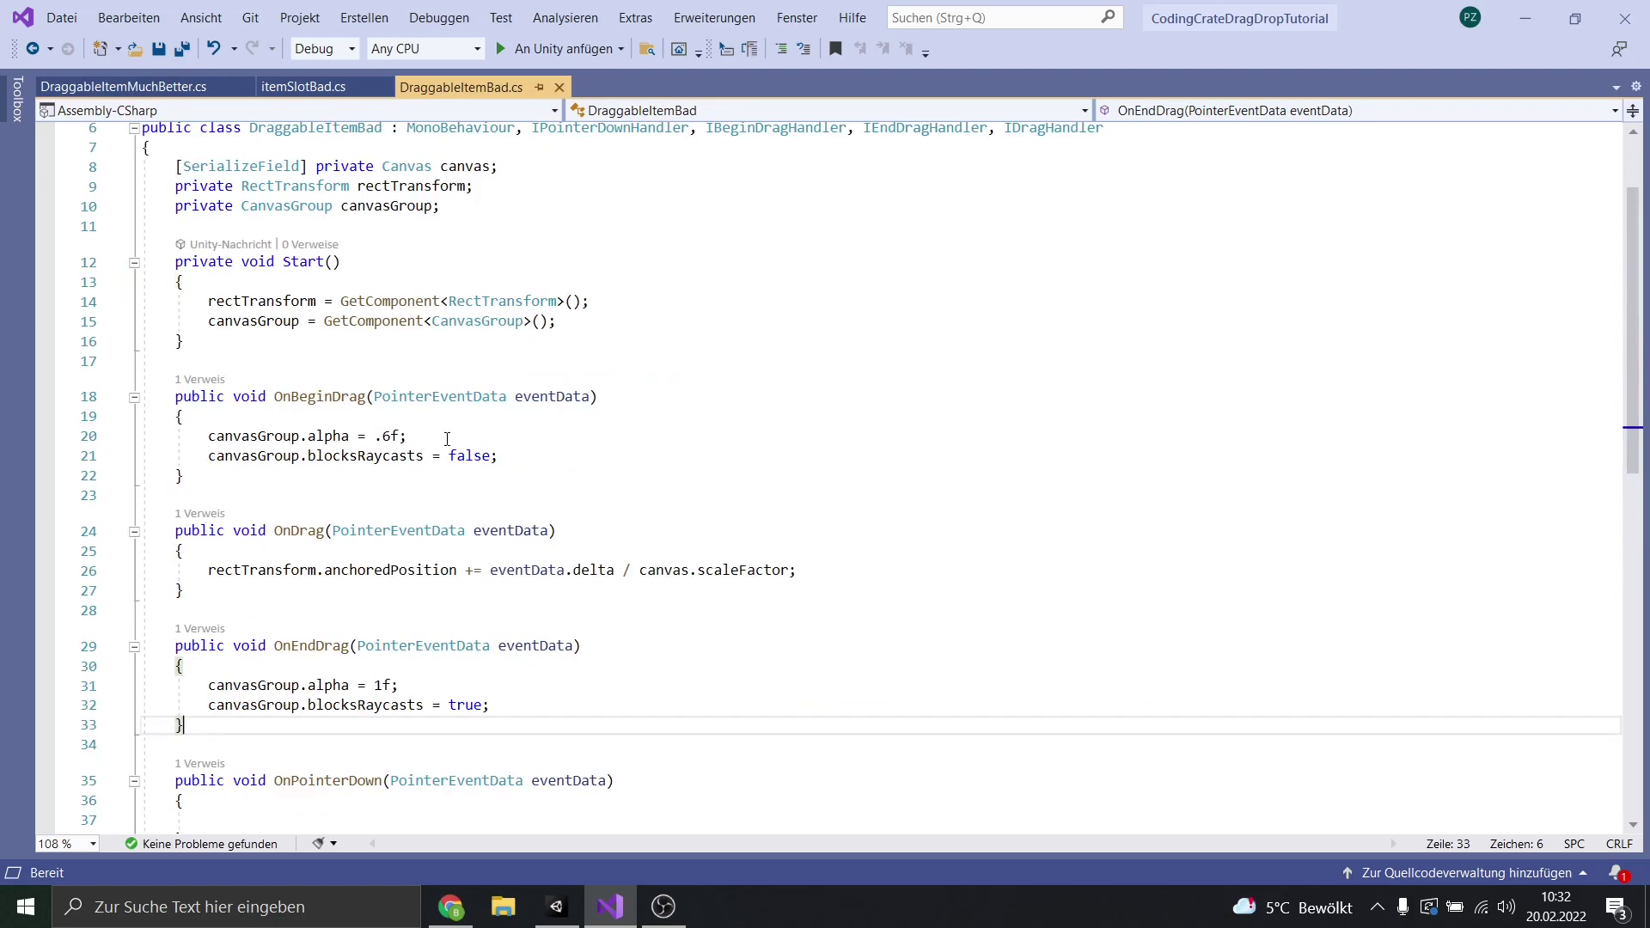
{"action": "scroll", "coordinate": [483, 311], "scroll_direction": "up", "scroll_amount": 2}
{"action": "left_click", "coordinate": [303, 87]}
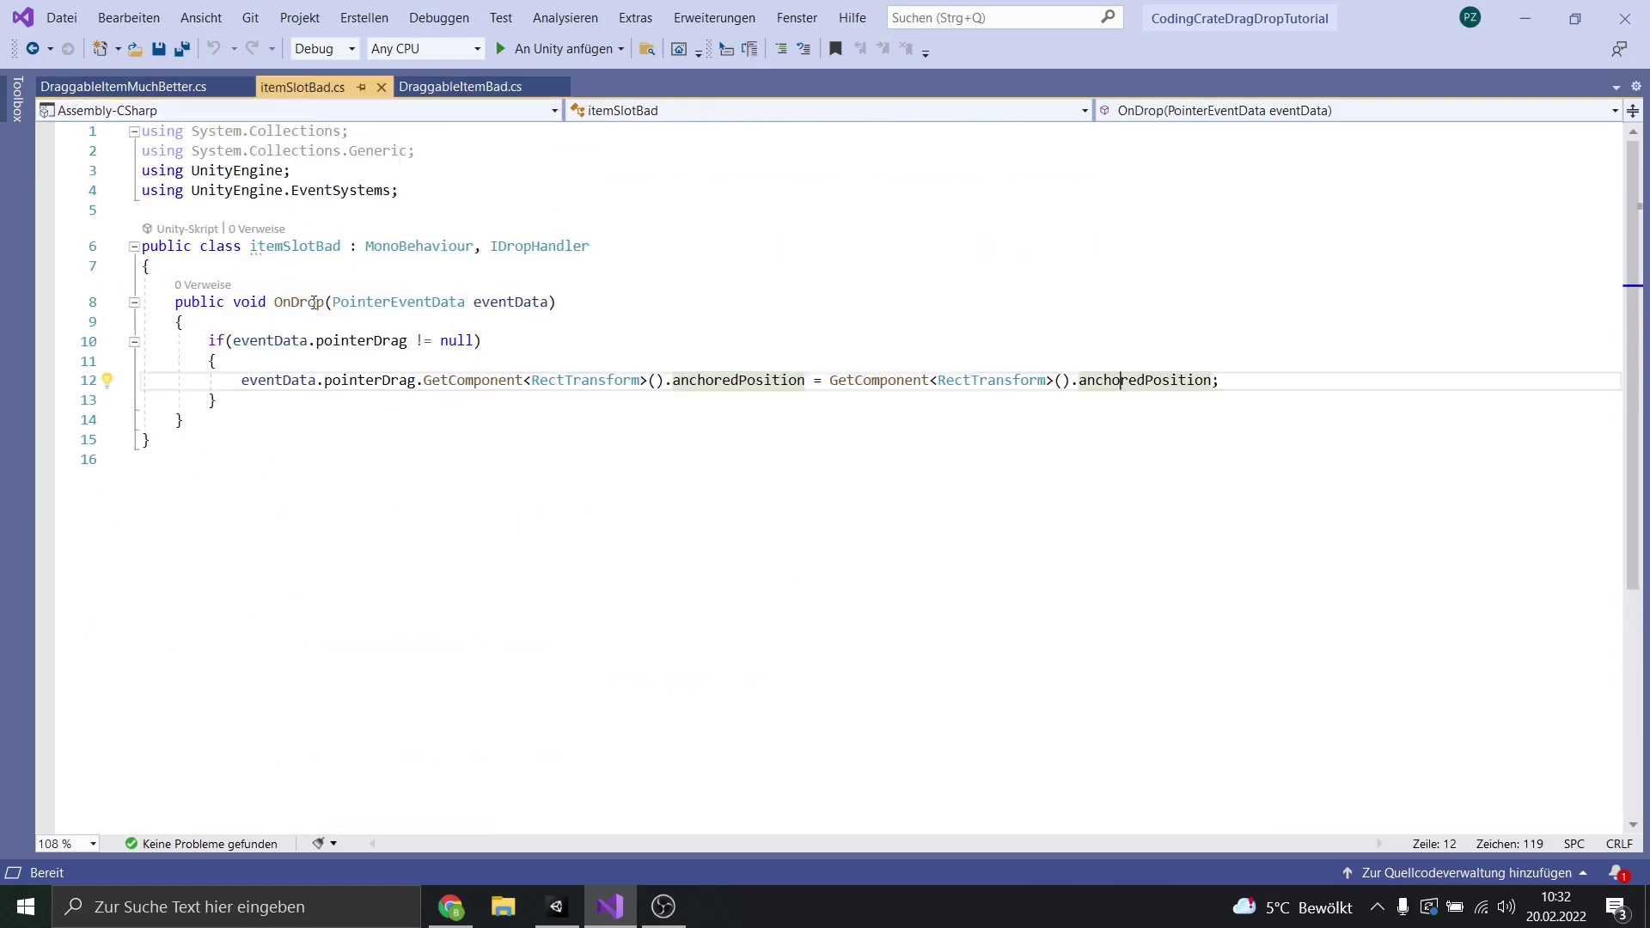
{"action": "left_click", "coordinate": [589, 247]}
{"action": "left_click", "coordinate": [671, 269]}
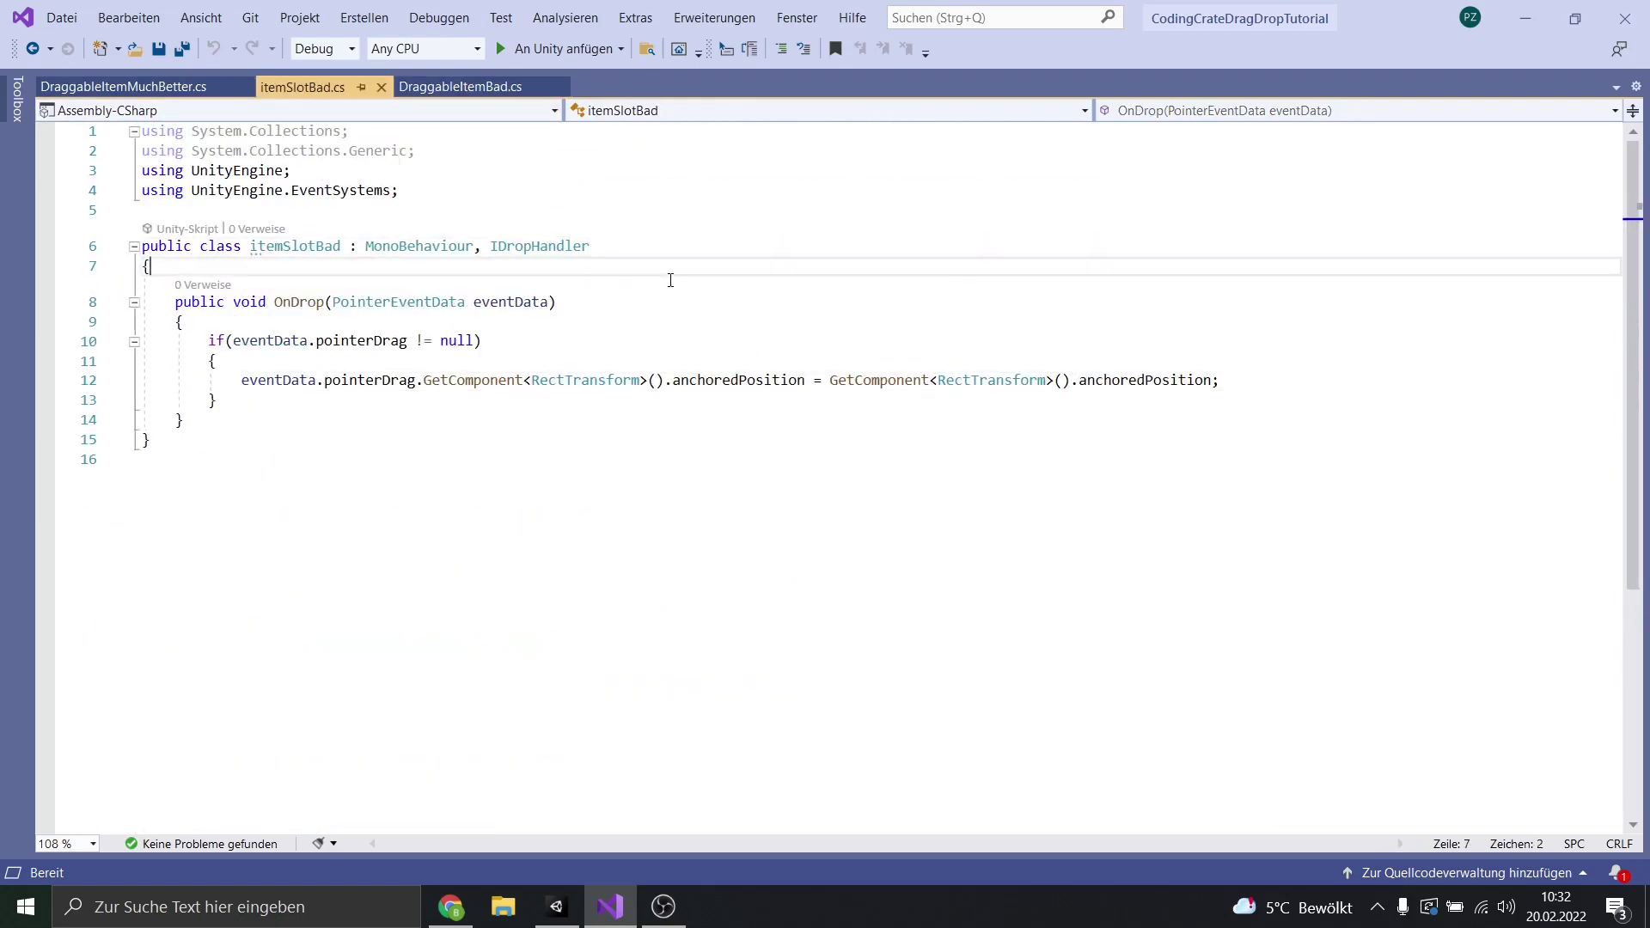
{"action": "left_click", "coordinate": [649, 303]}
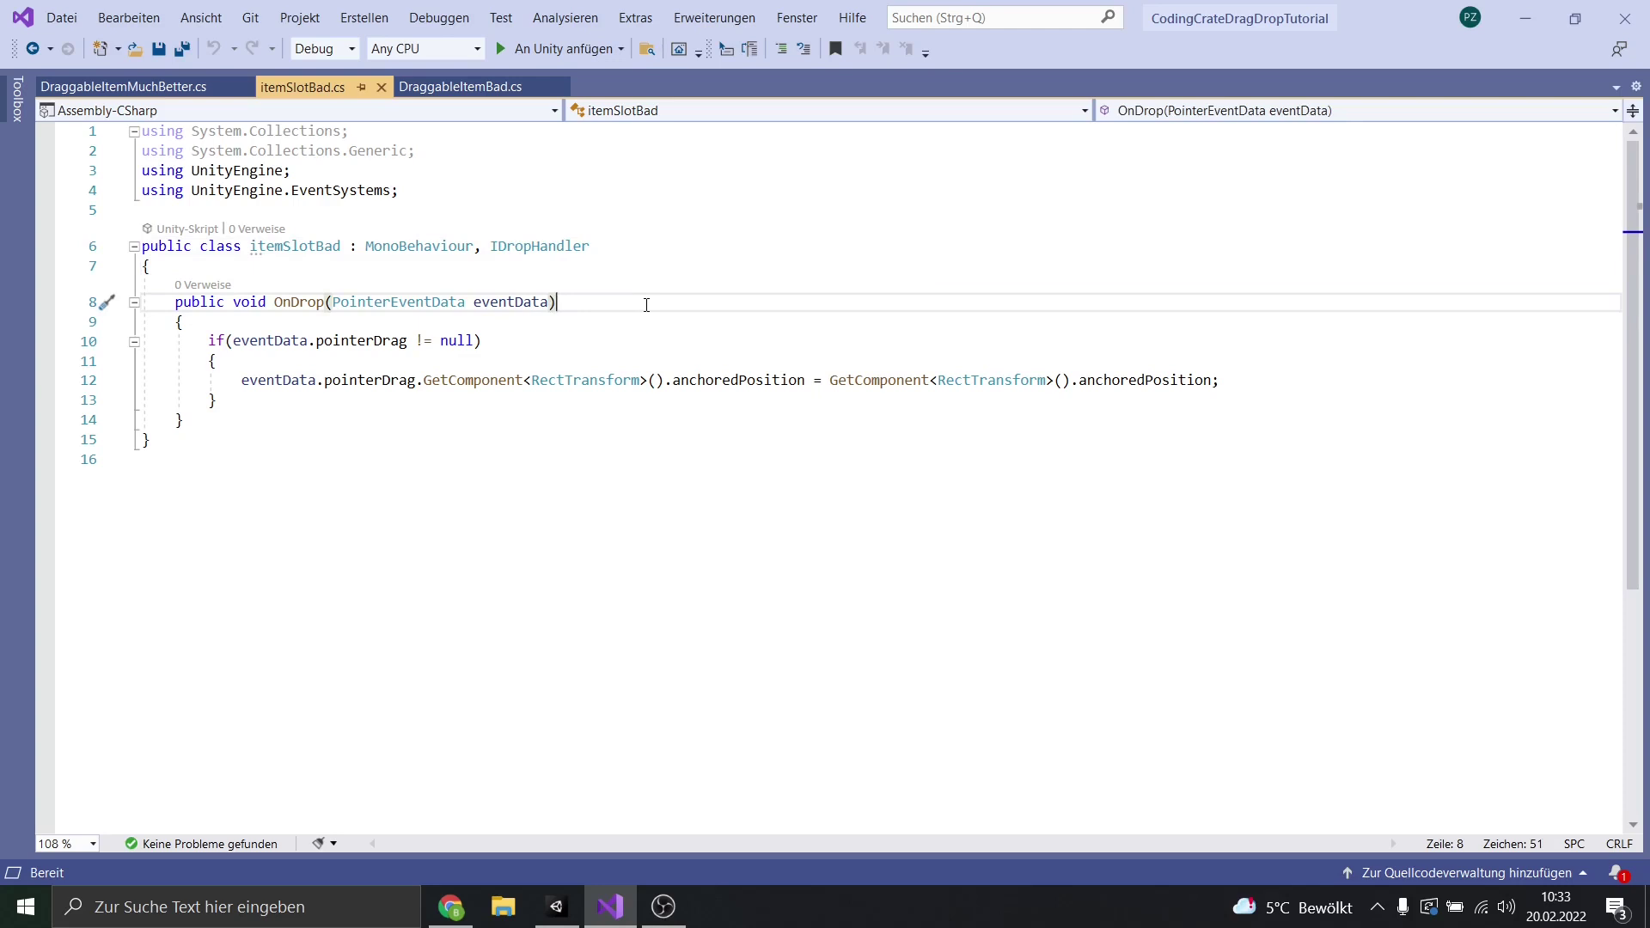
{"action": "left_click", "coordinate": [146, 87]}
{"action": "scroll", "coordinate": [579, 460], "scroll_direction": "up", "scroll_amount": 3}
{"action": "scroll", "coordinate": [579, 460], "scroll_direction": "down", "scroll_amount": 7}
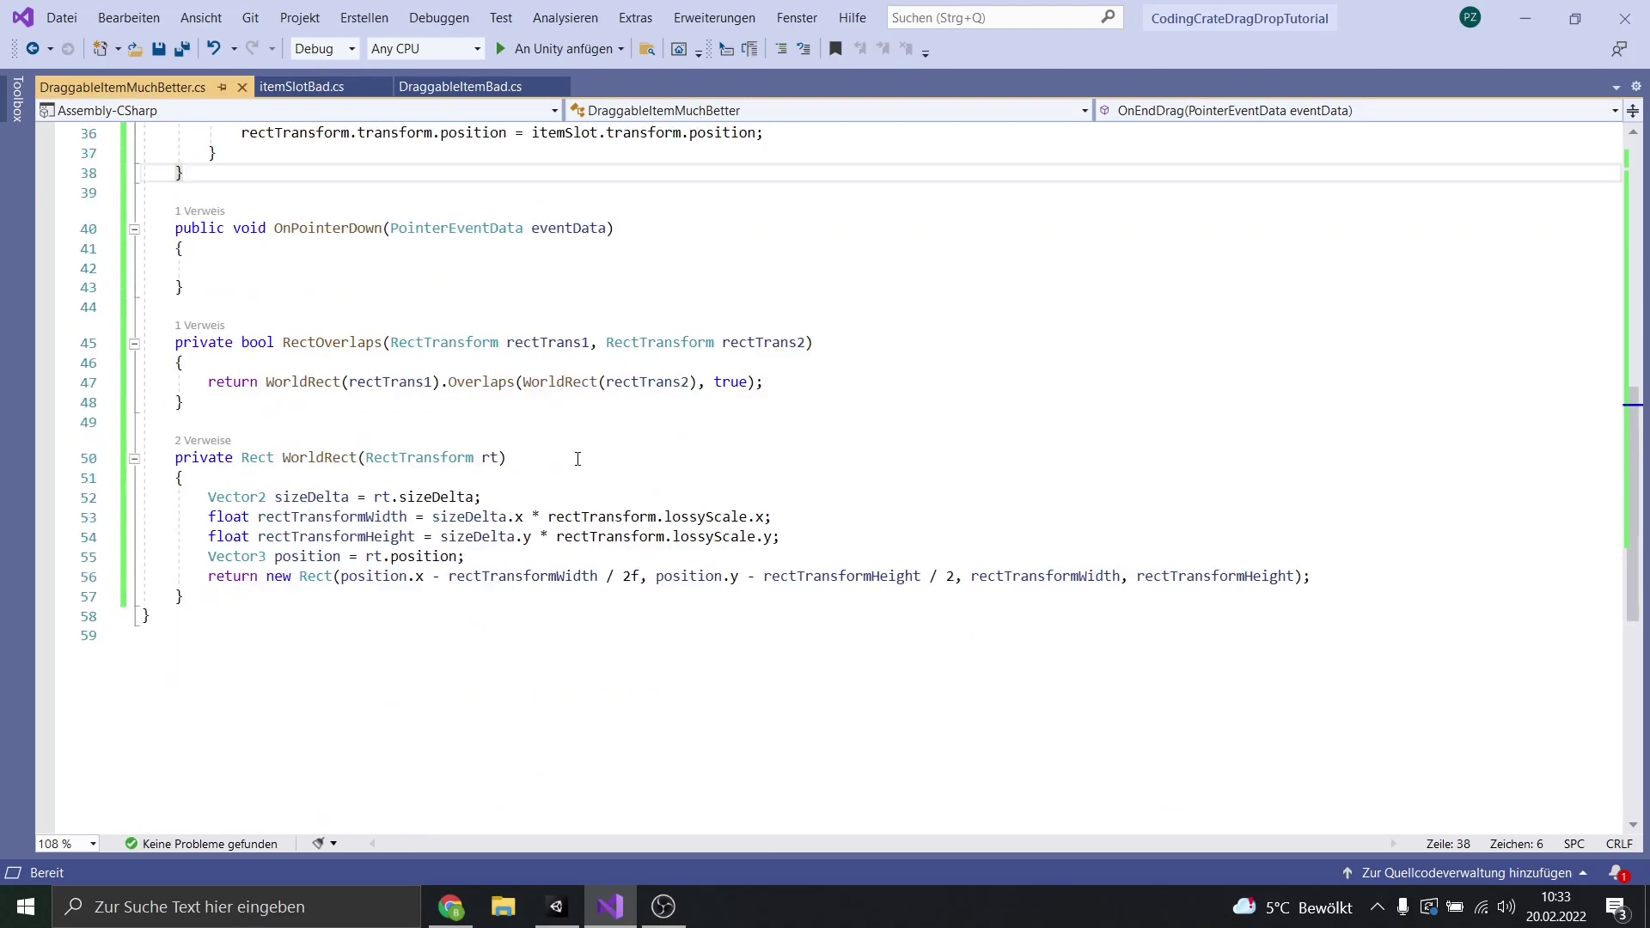
{"action": "scroll", "coordinate": [578, 460], "scroll_direction": "up", "scroll_amount": 3}
{"action": "scroll", "coordinate": [686, 464], "scroll_direction": "up", "scroll_amount": 1}
{"action": "left_click", "coordinate": [687, 464]}
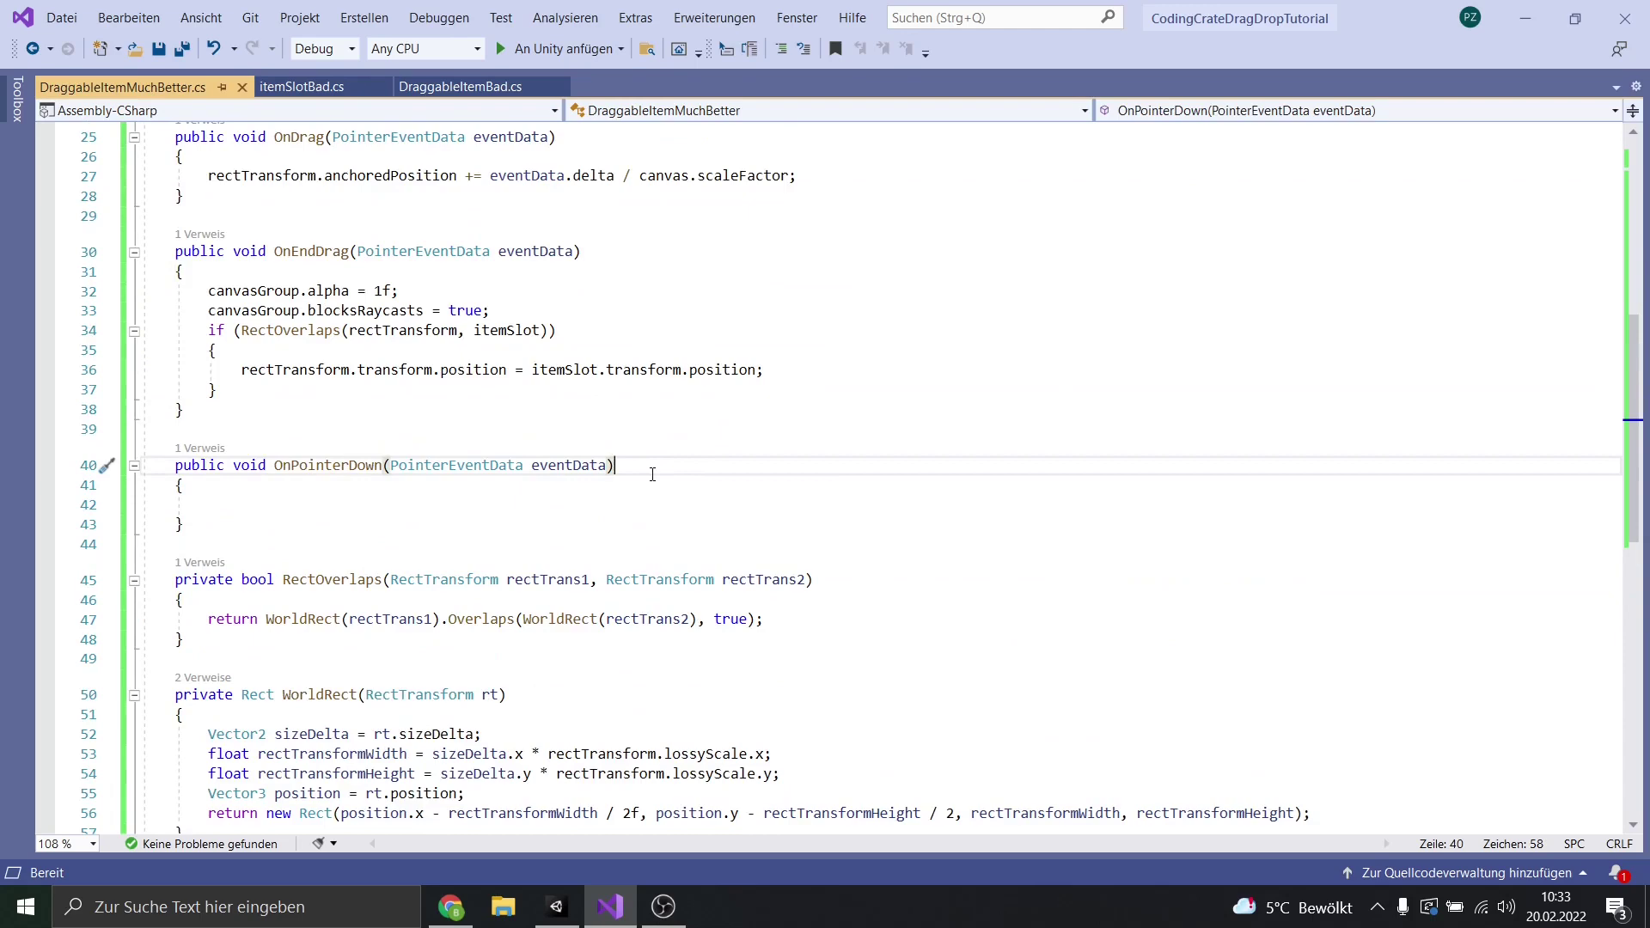
{"action": "scroll", "coordinate": [456, 457], "scroll_direction": "down", "scroll_amount": 3}
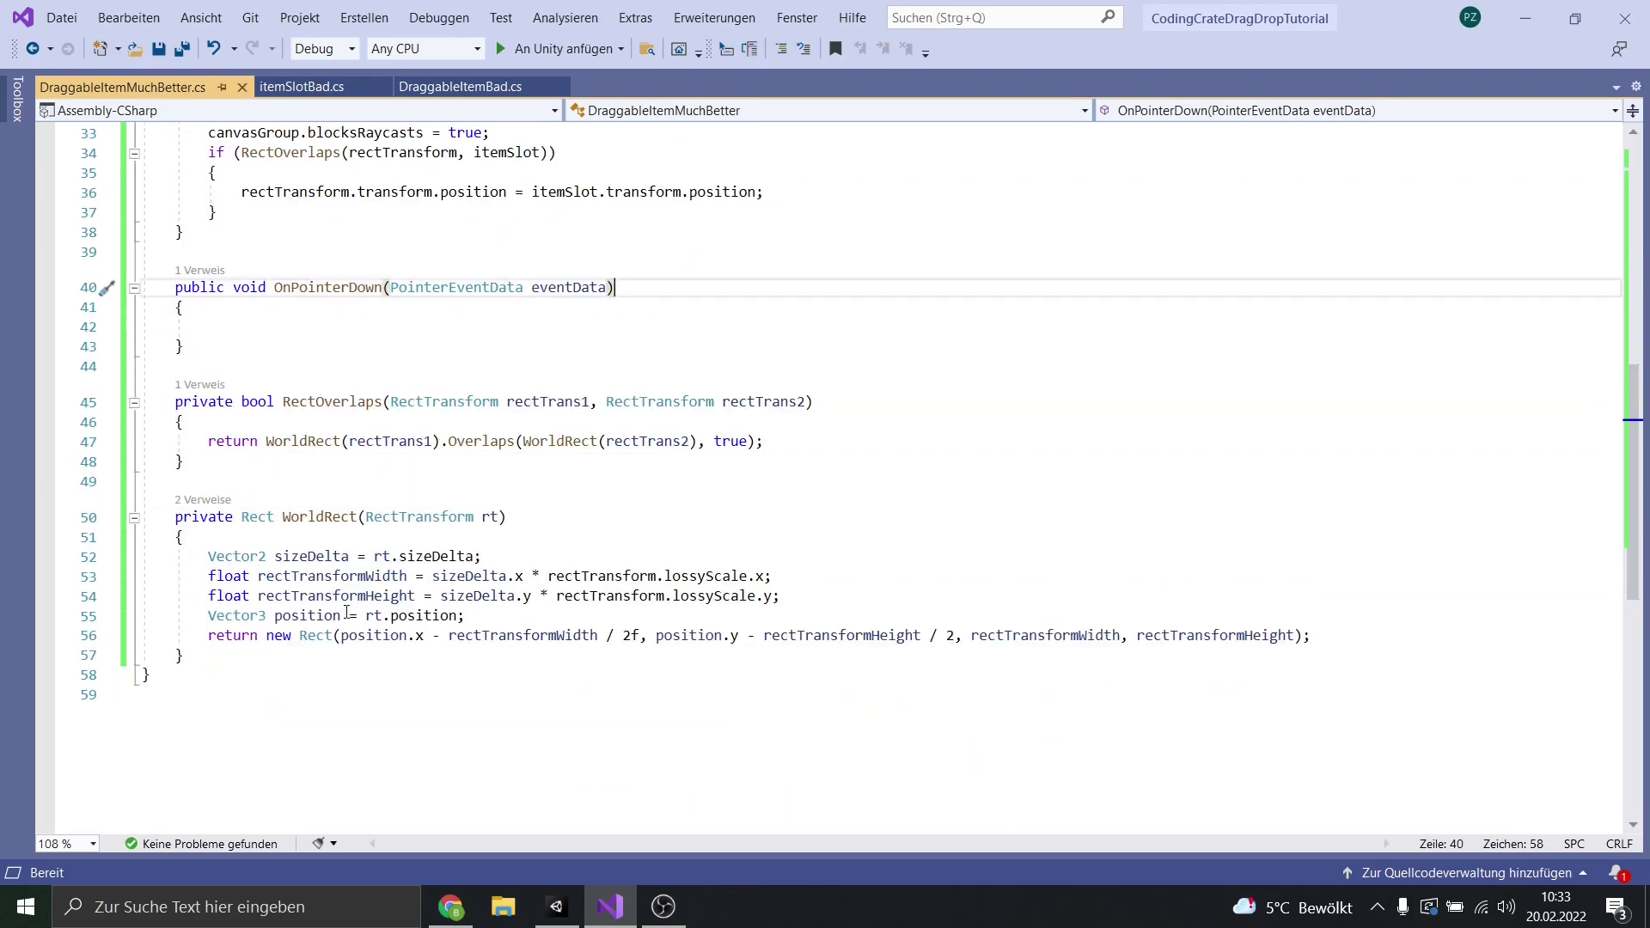
{"action": "mouse_move", "coordinate": [210, 555]}
{"action": "left_mouse_down"}
{"action": "mouse_move", "coordinate": [951, 592]}
{"action": "mouse_move", "coordinate": [1342, 635]}
{"action": "left_mouse_up"}
{"action": "left_click", "coordinate": [1341, 635]}
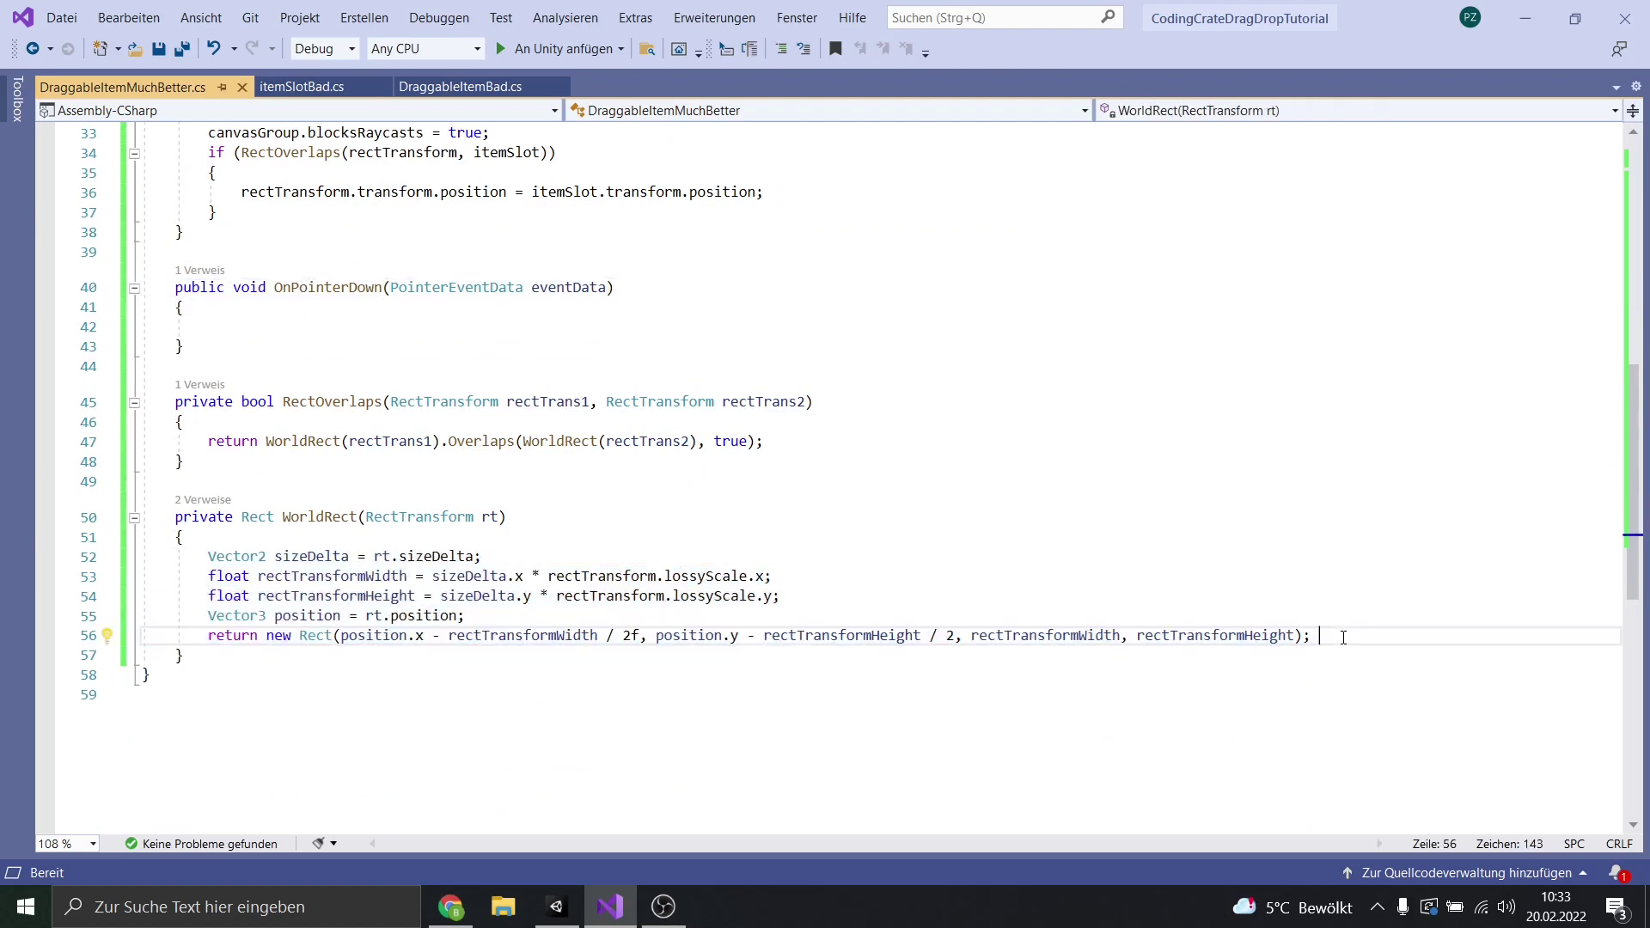
{"action": "left_click", "coordinate": [210, 556], "text": "shift"}
{"action": "left_click", "coordinate": [269, 561]}
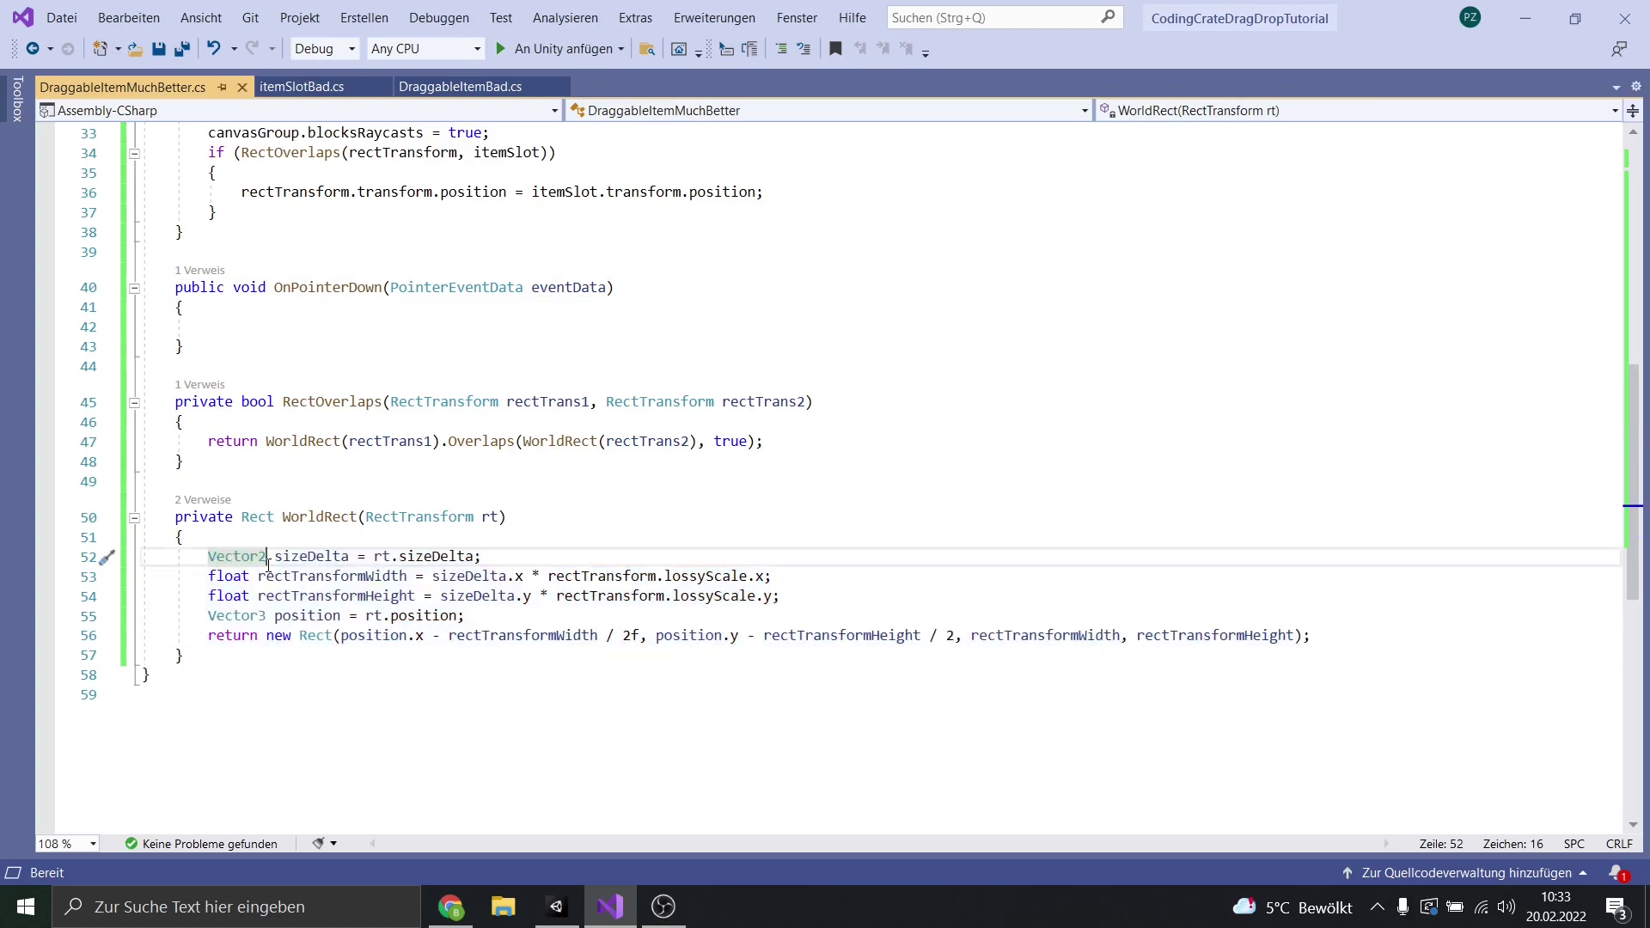
{"action": "left_click", "coordinate": [605, 525]}
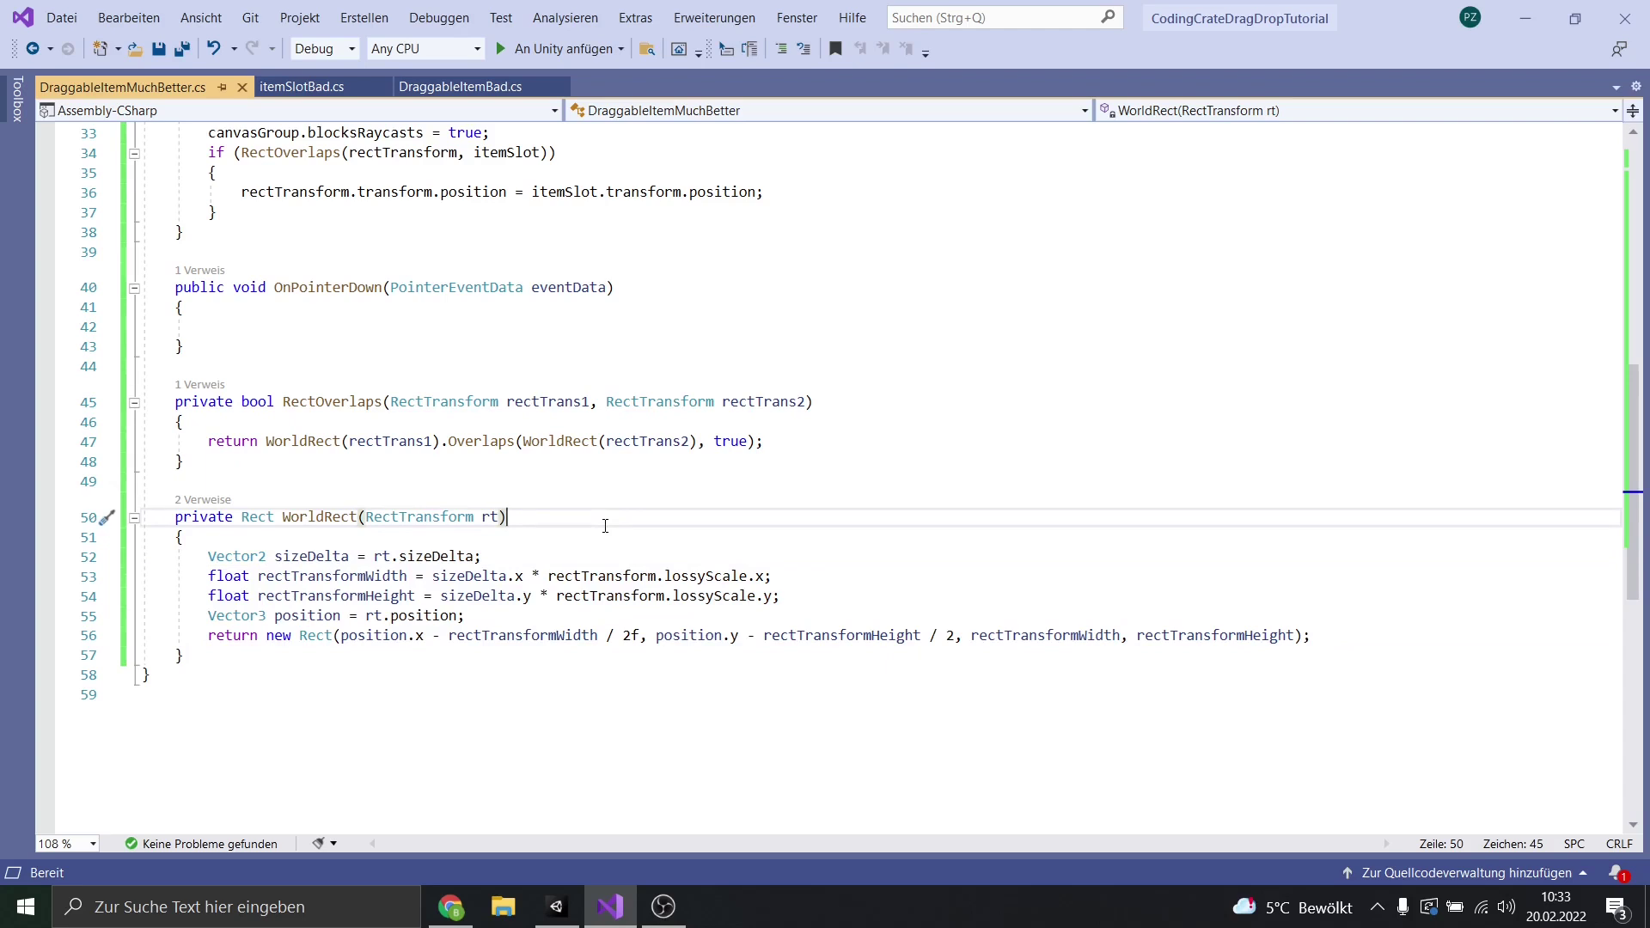
{"action": "left_click", "coordinate": [305, 635]}
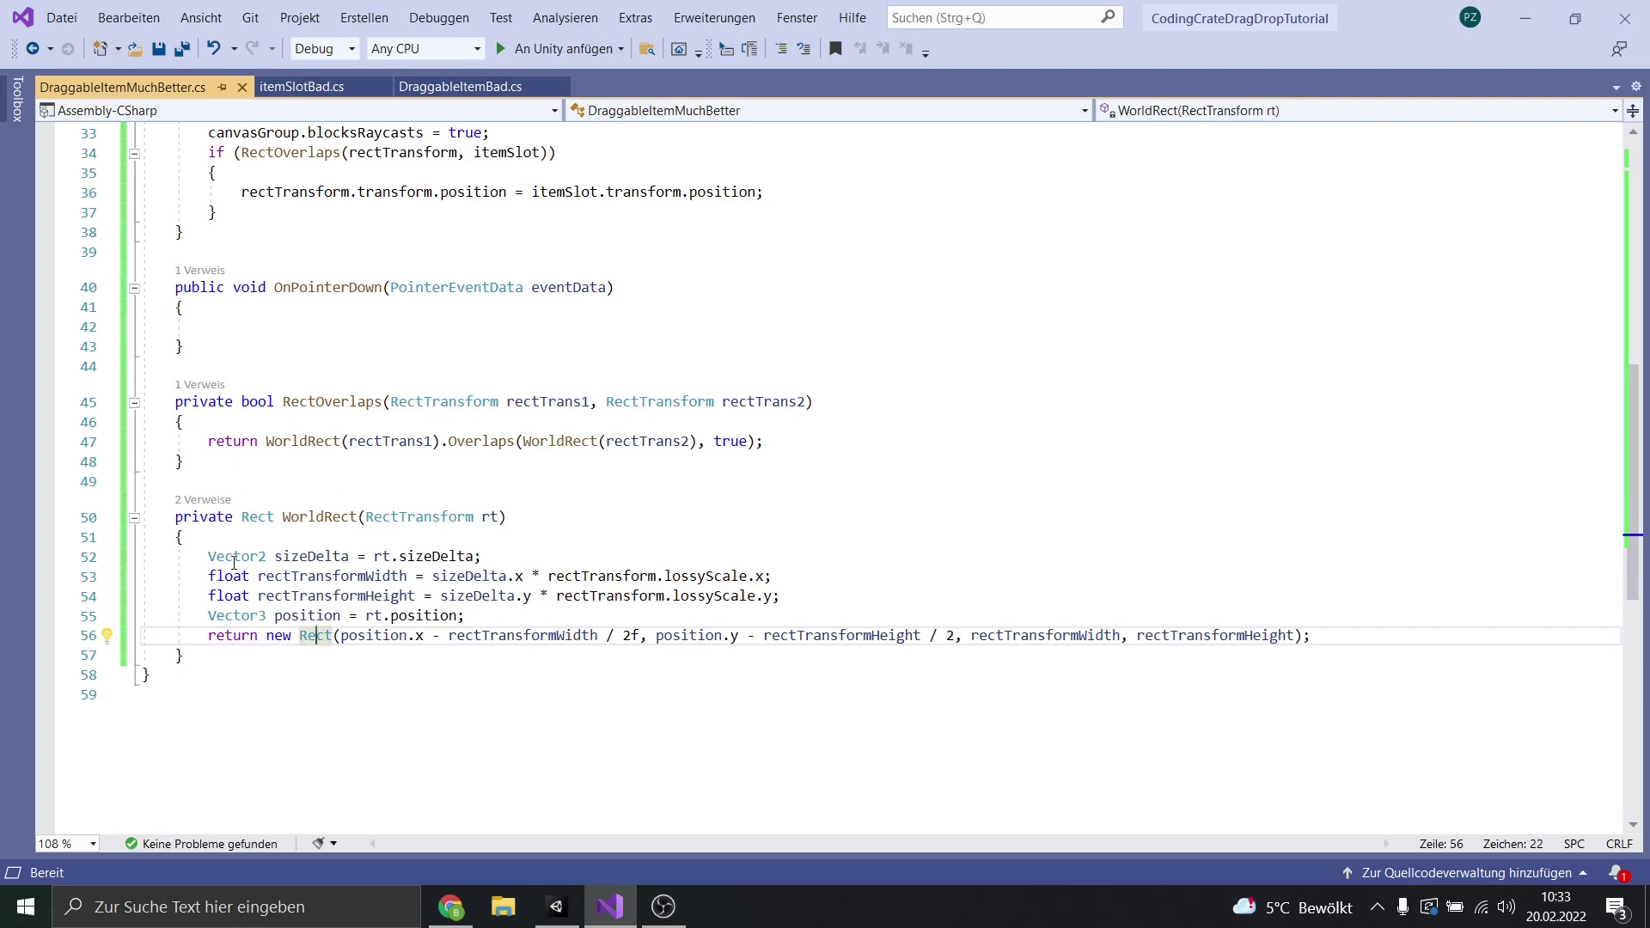
{"action": "left_click_drag", "start_coordinate": [209, 441], "coordinate": [761, 441]}
{"action": "left_click", "coordinate": [783, 441]}
{"action": "left_click", "coordinate": [381, 441]}
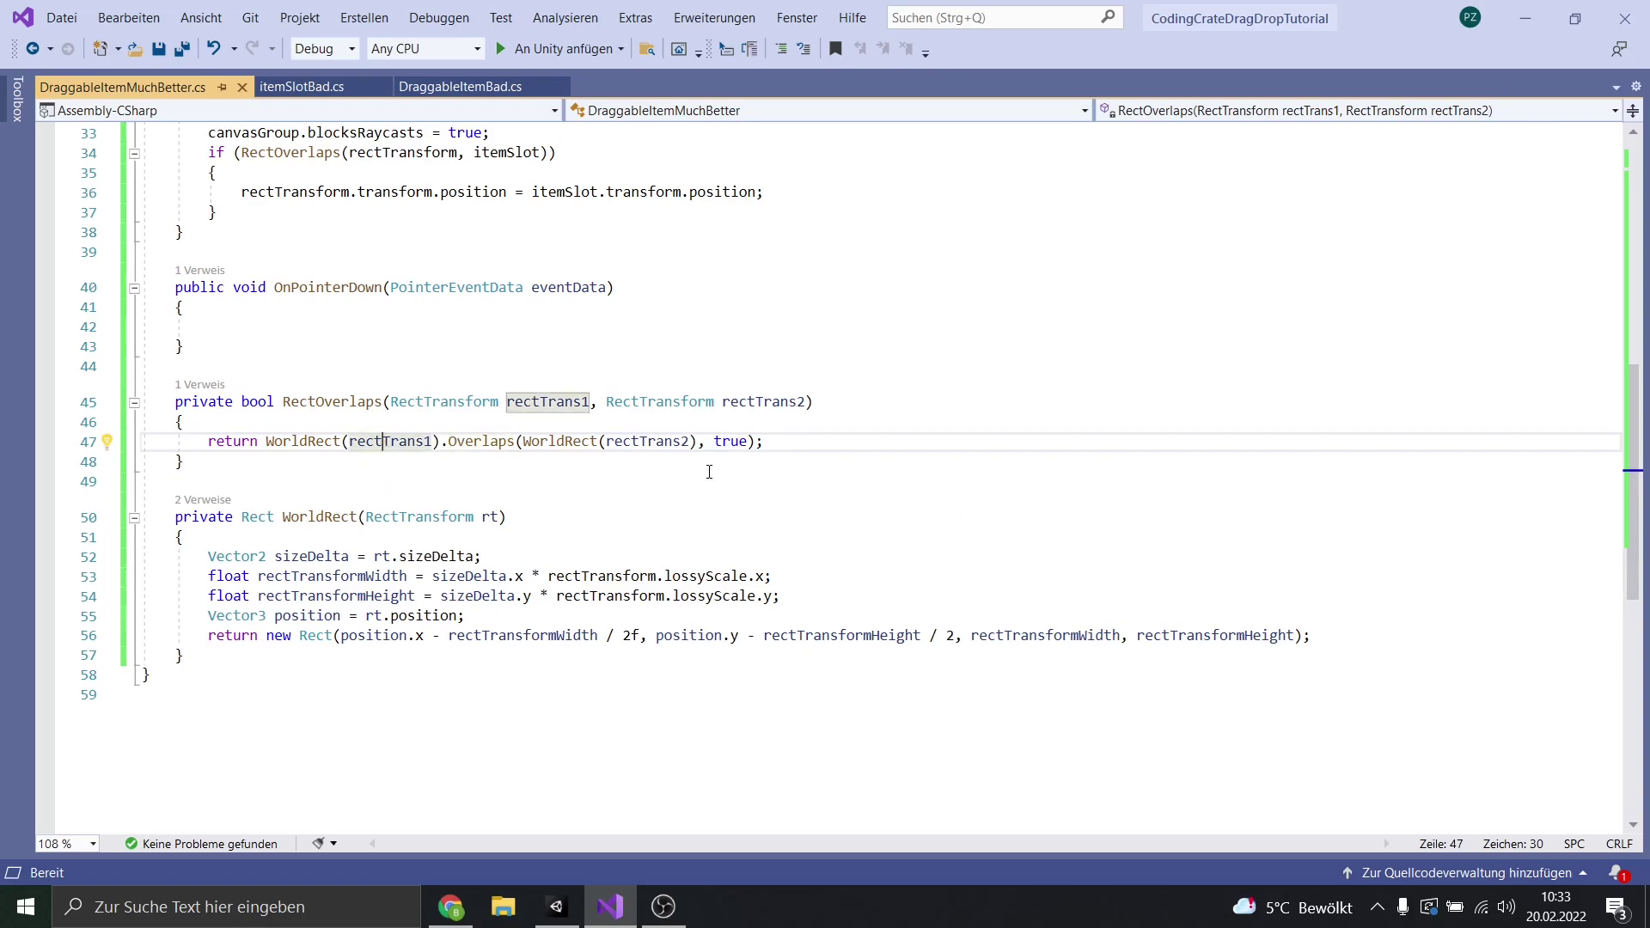
{"action": "left_click", "coordinate": [252, 516]}
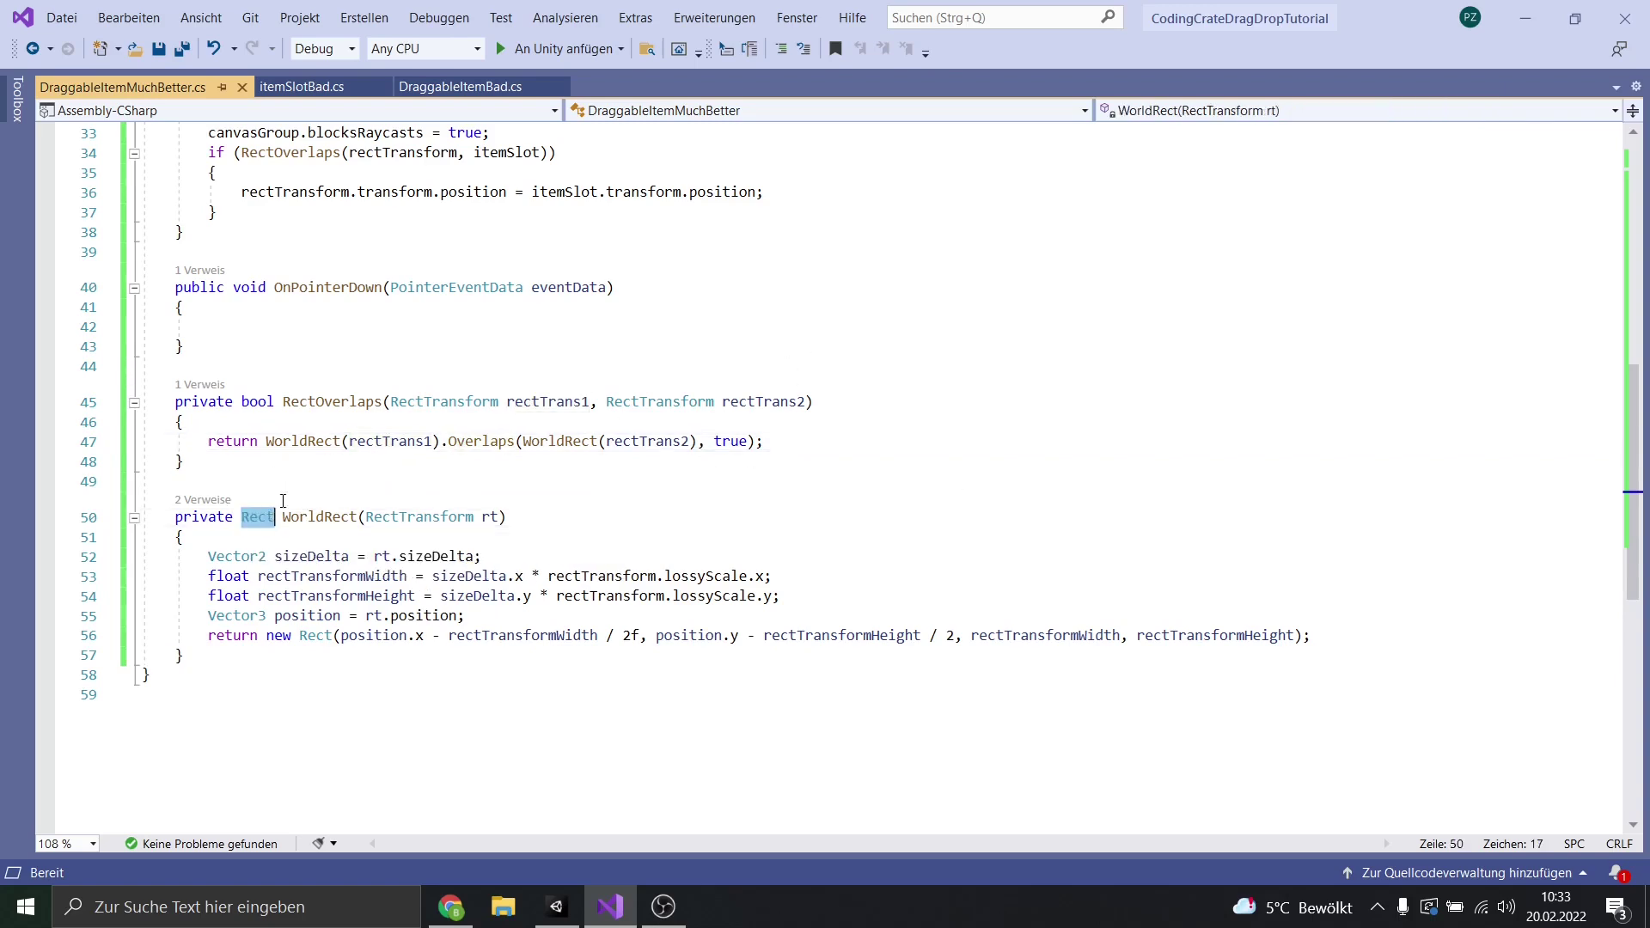
{"action": "left_click", "coordinate": [774, 441]}
{"action": "scroll", "coordinate": [642, 525], "scroll_direction": "up", "scroll_amount": 3}
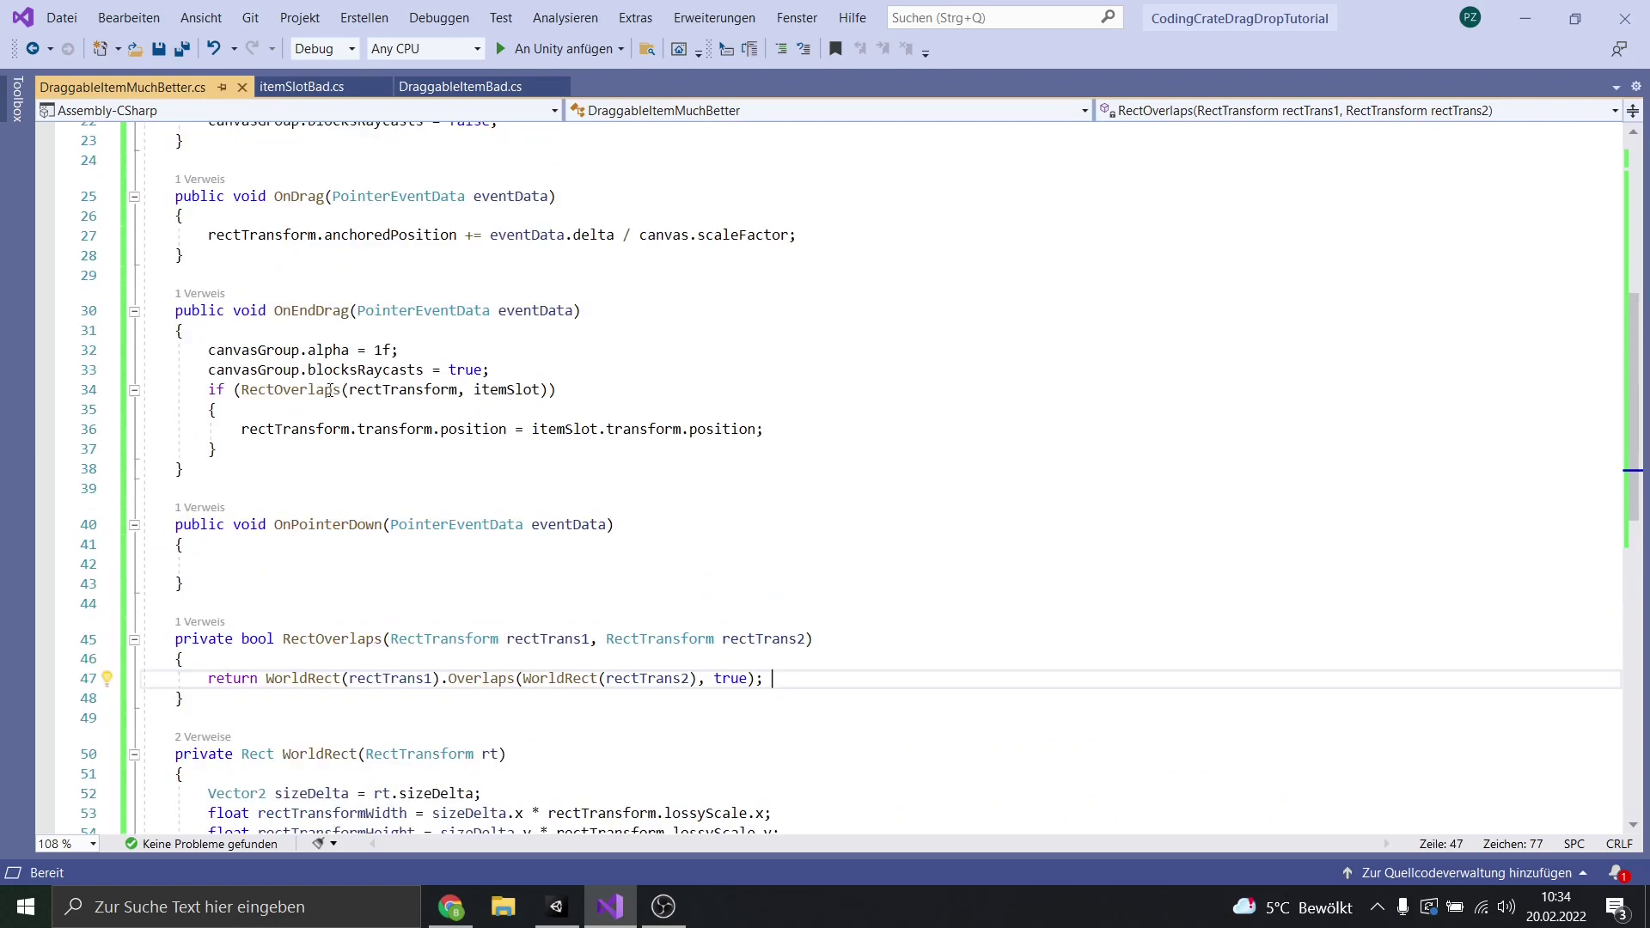
Highlight OnEndDrag's RectOverlaps check, the itemSlot references and field, and the snapping line
{"action": "left_click", "coordinate": [275, 310]}
{"action": "left_click_drag", "start_coordinate": [240, 390], "coordinate": [549, 390]}
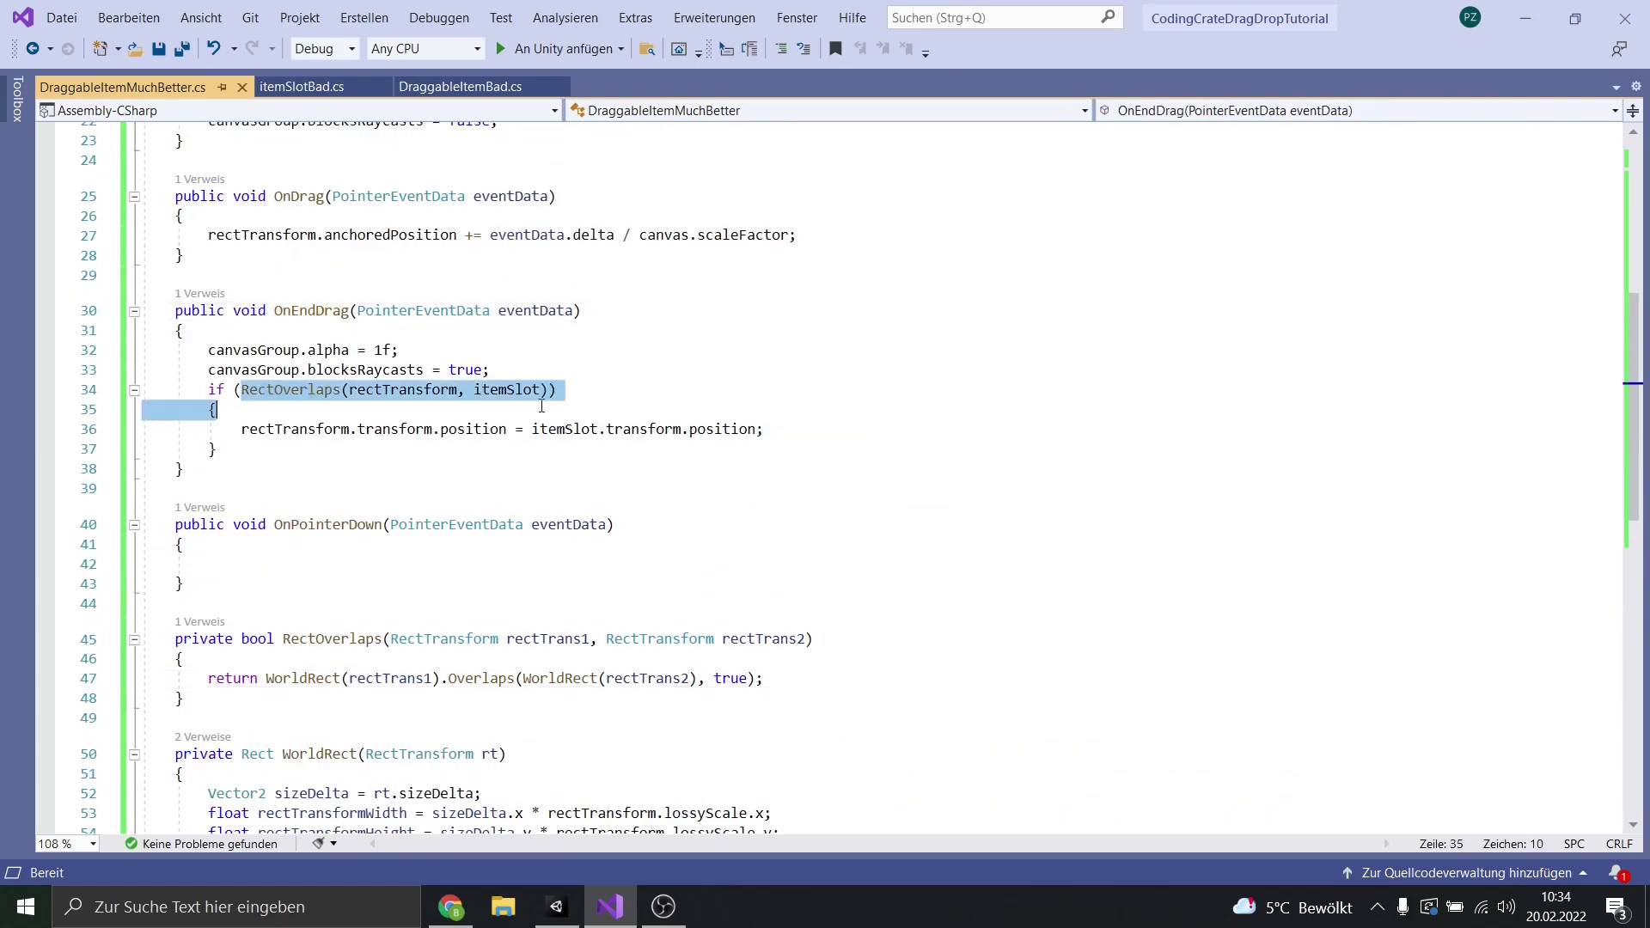
{"action": "left_click", "coordinate": [407, 389]}
{"action": "left_click", "coordinate": [501, 390]}
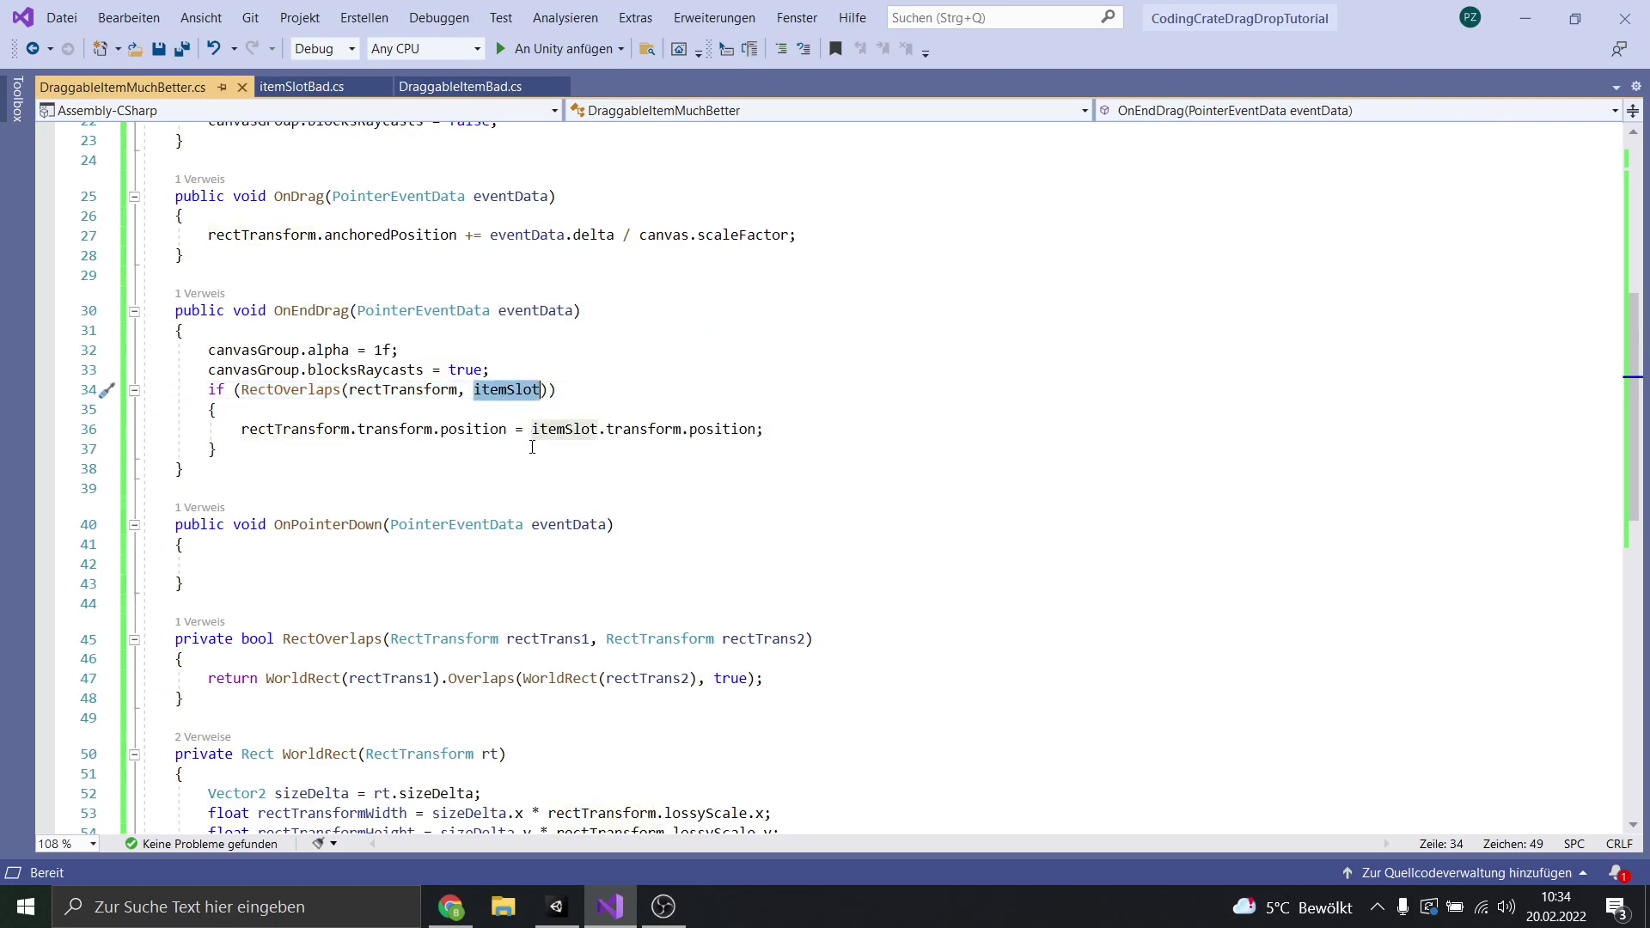
{"action": "scroll", "coordinate": [545, 479], "scroll_direction": "up", "scroll_amount": 5}
{"action": "scroll", "coordinate": [168, 251], "scroll_direction": "up", "scroll_amount": 3}
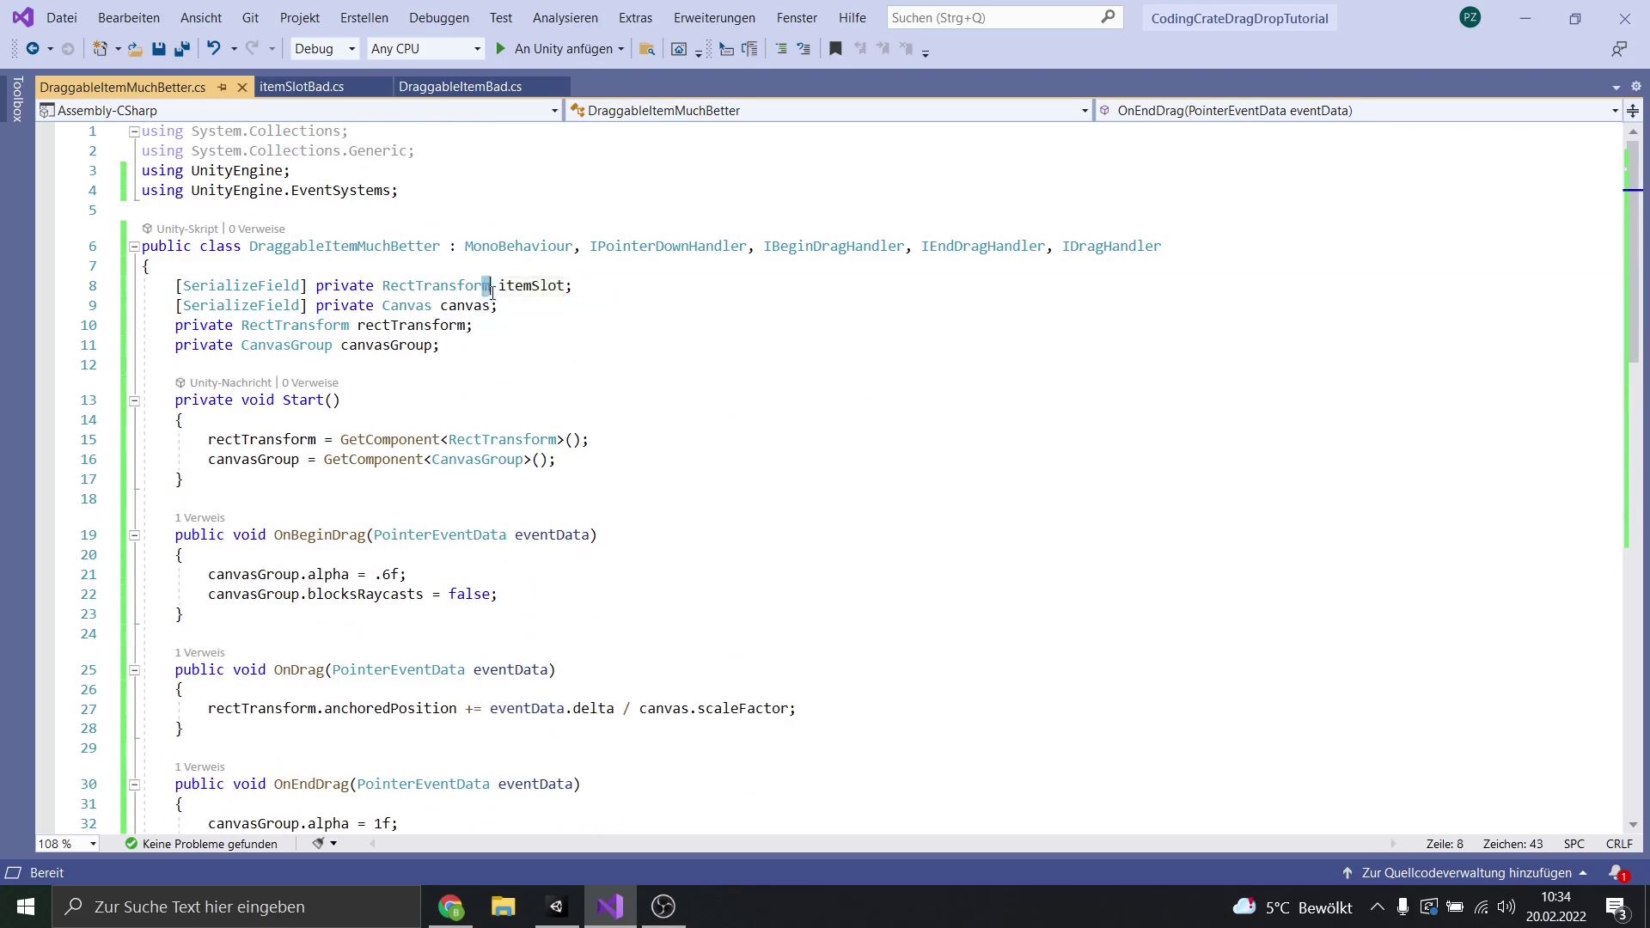
{"action": "mouse_move", "coordinate": [502, 285]}
{"action": "left_mouse_down"}
{"action": "mouse_move", "coordinate": [591, 285]}
{"action": "mouse_move", "coordinate": [147, 287]}
{"action": "mouse_move", "coordinate": [155, 267]}
{"action": "left_mouse_up"}
{"action": "scroll", "coordinate": [235, 487], "scroll_direction": "down", "scroll_amount": 6}
{"action": "left_click_drag", "start_coordinate": [239, 488], "coordinate": [809, 491]}
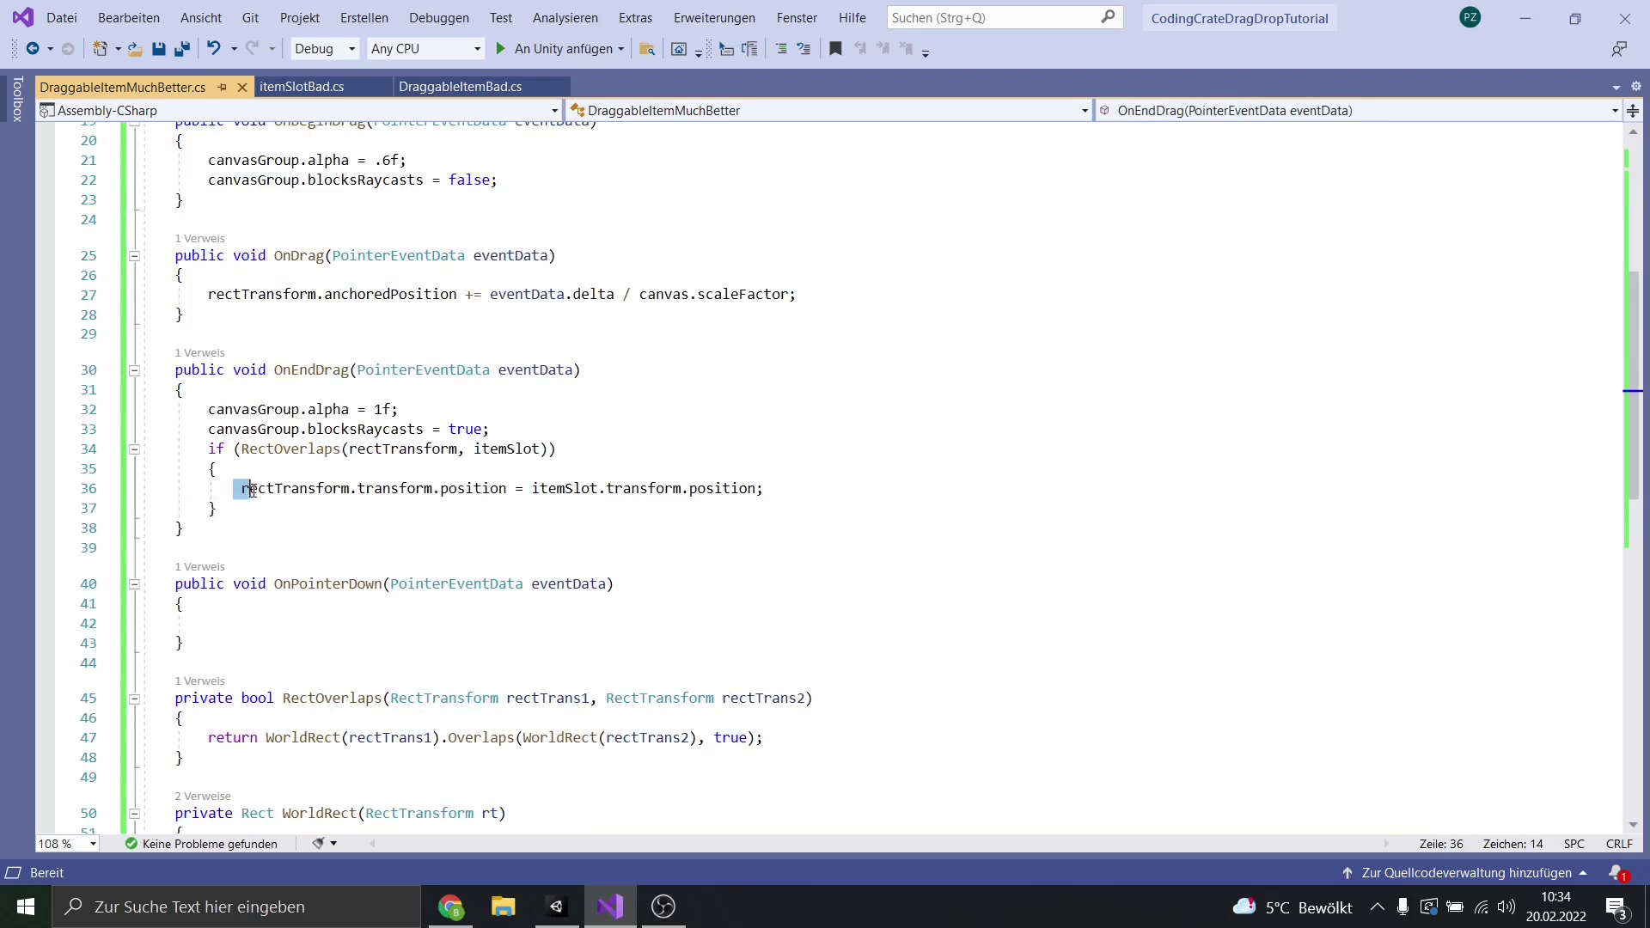
{"action": "left_click", "coordinate": [810, 492]}
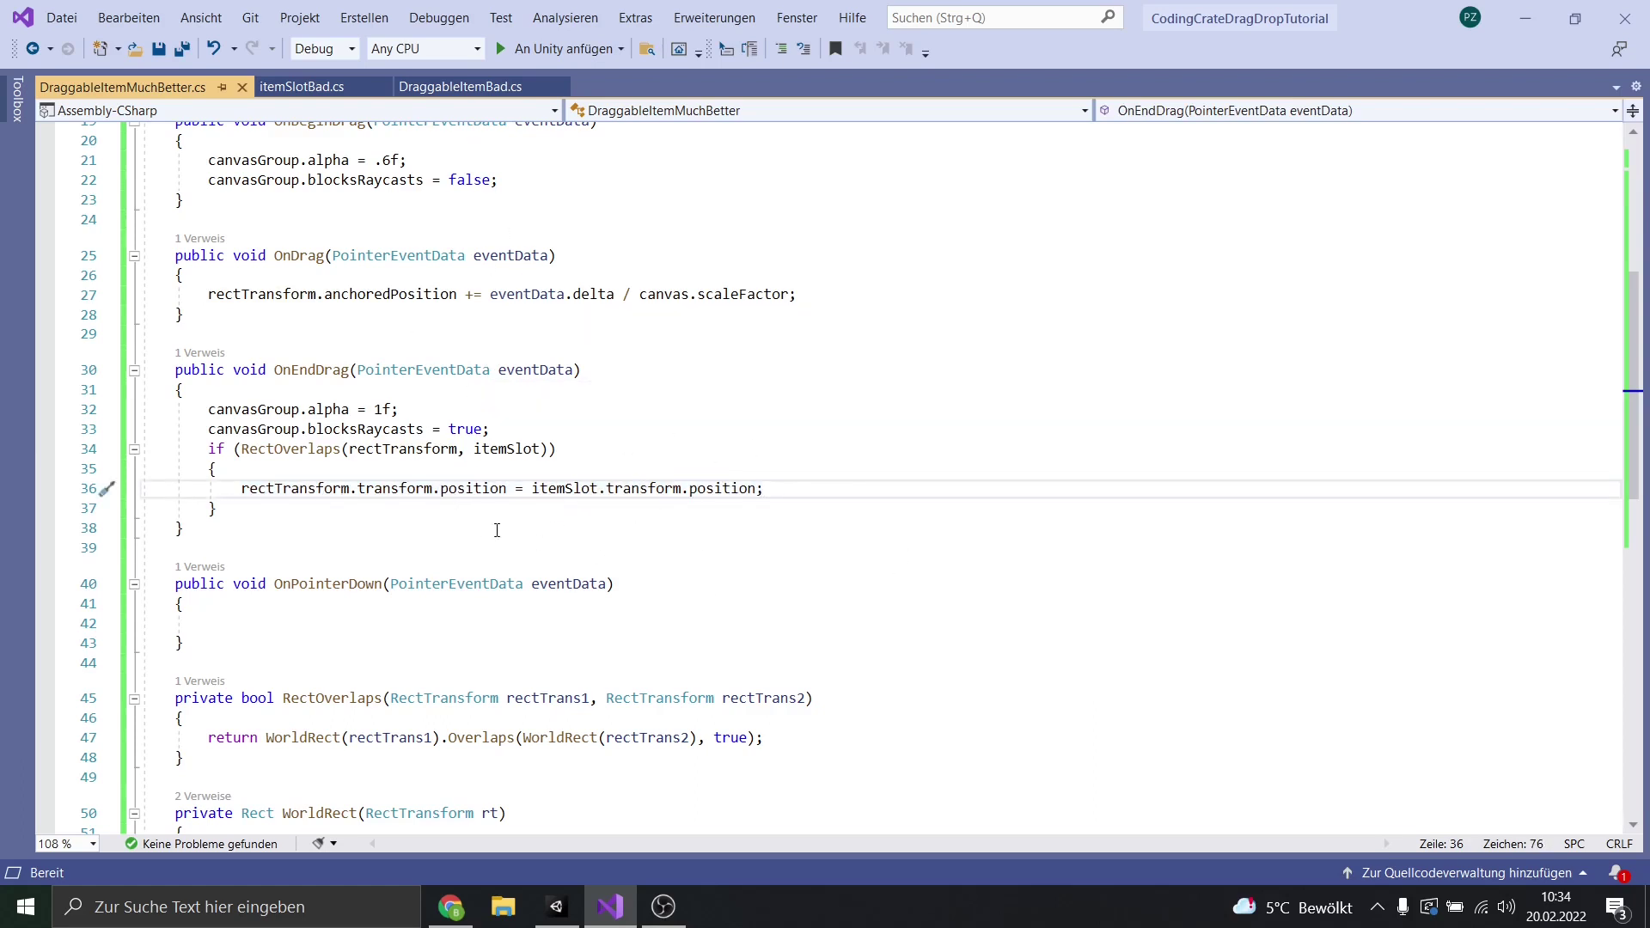
Compare with itemSlotBad.cs, highlight line 36's position assignment, and exit Play mode
{"action": "left_click", "coordinate": [301, 87]}
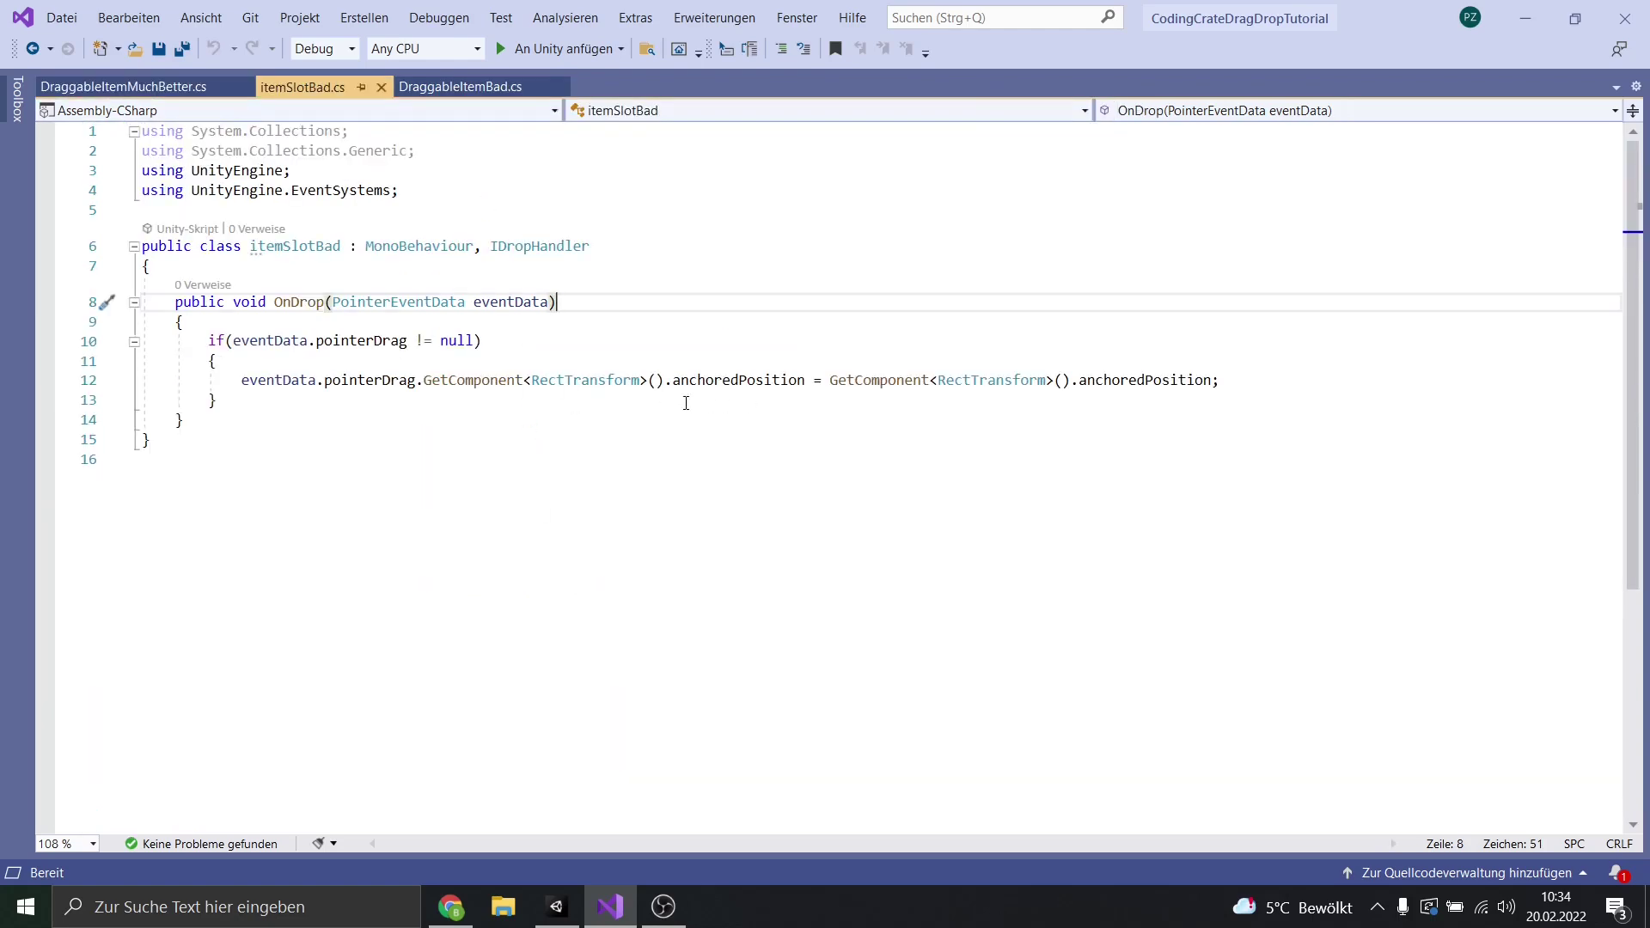
{"action": "left_click", "coordinate": [112, 90]}
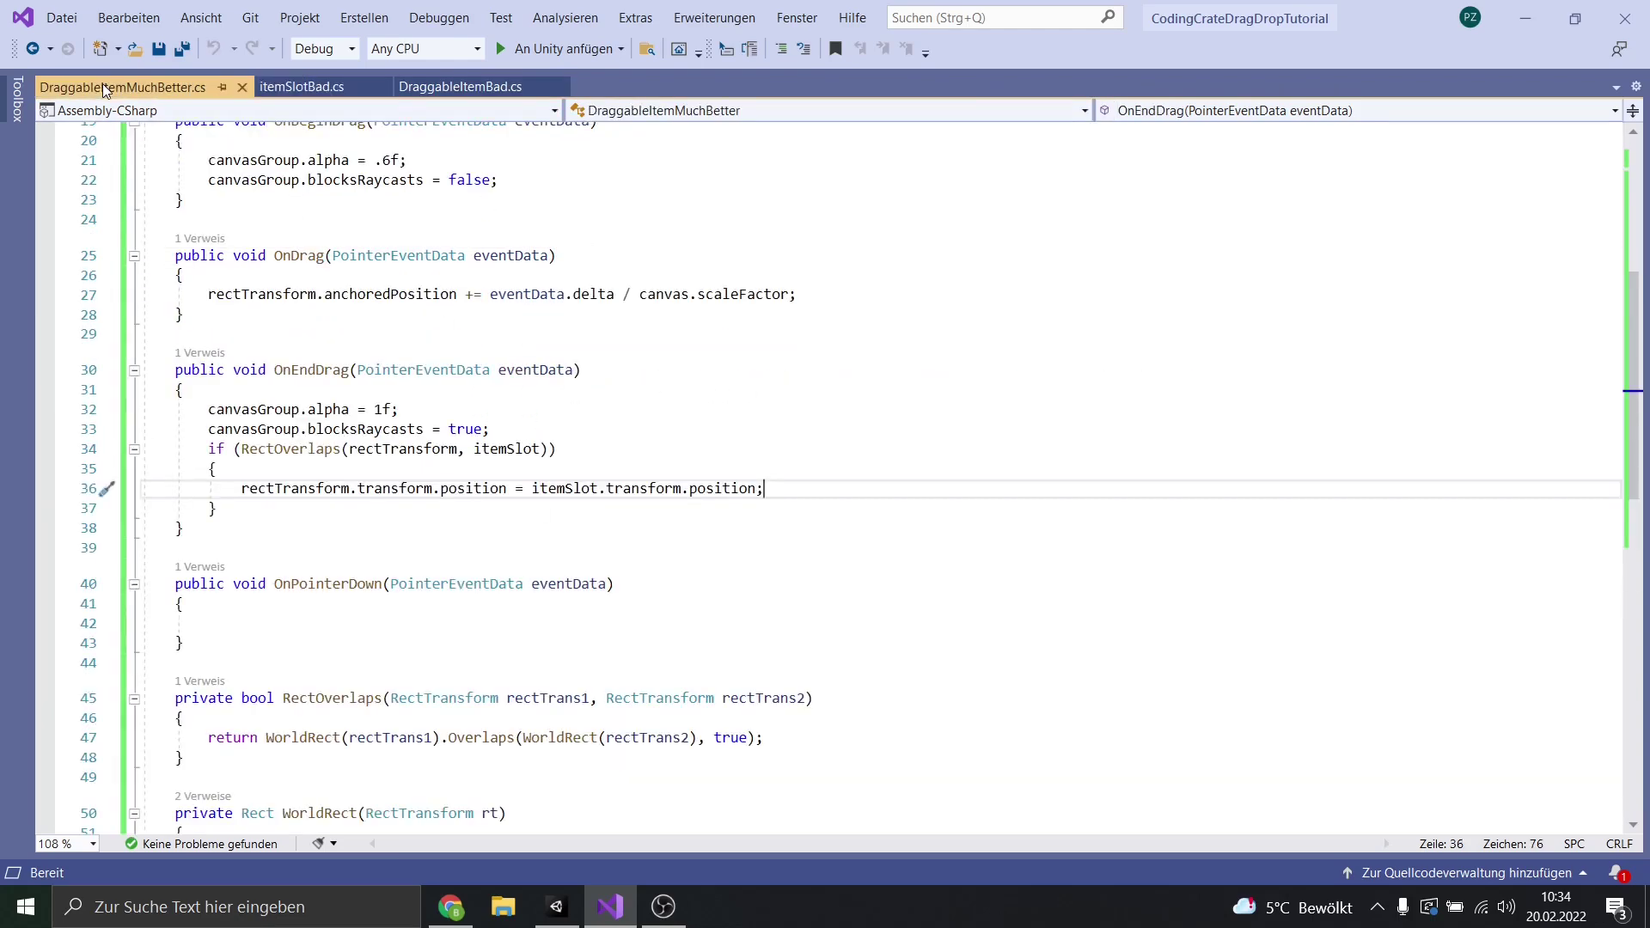
{"action": "double_click", "coordinate": [248, 494]}
{"action": "left_click", "coordinate": [387, 489]}
{"action": "double_click", "coordinate": [474, 489]}
{"action": "left_click", "coordinate": [821, 489]}
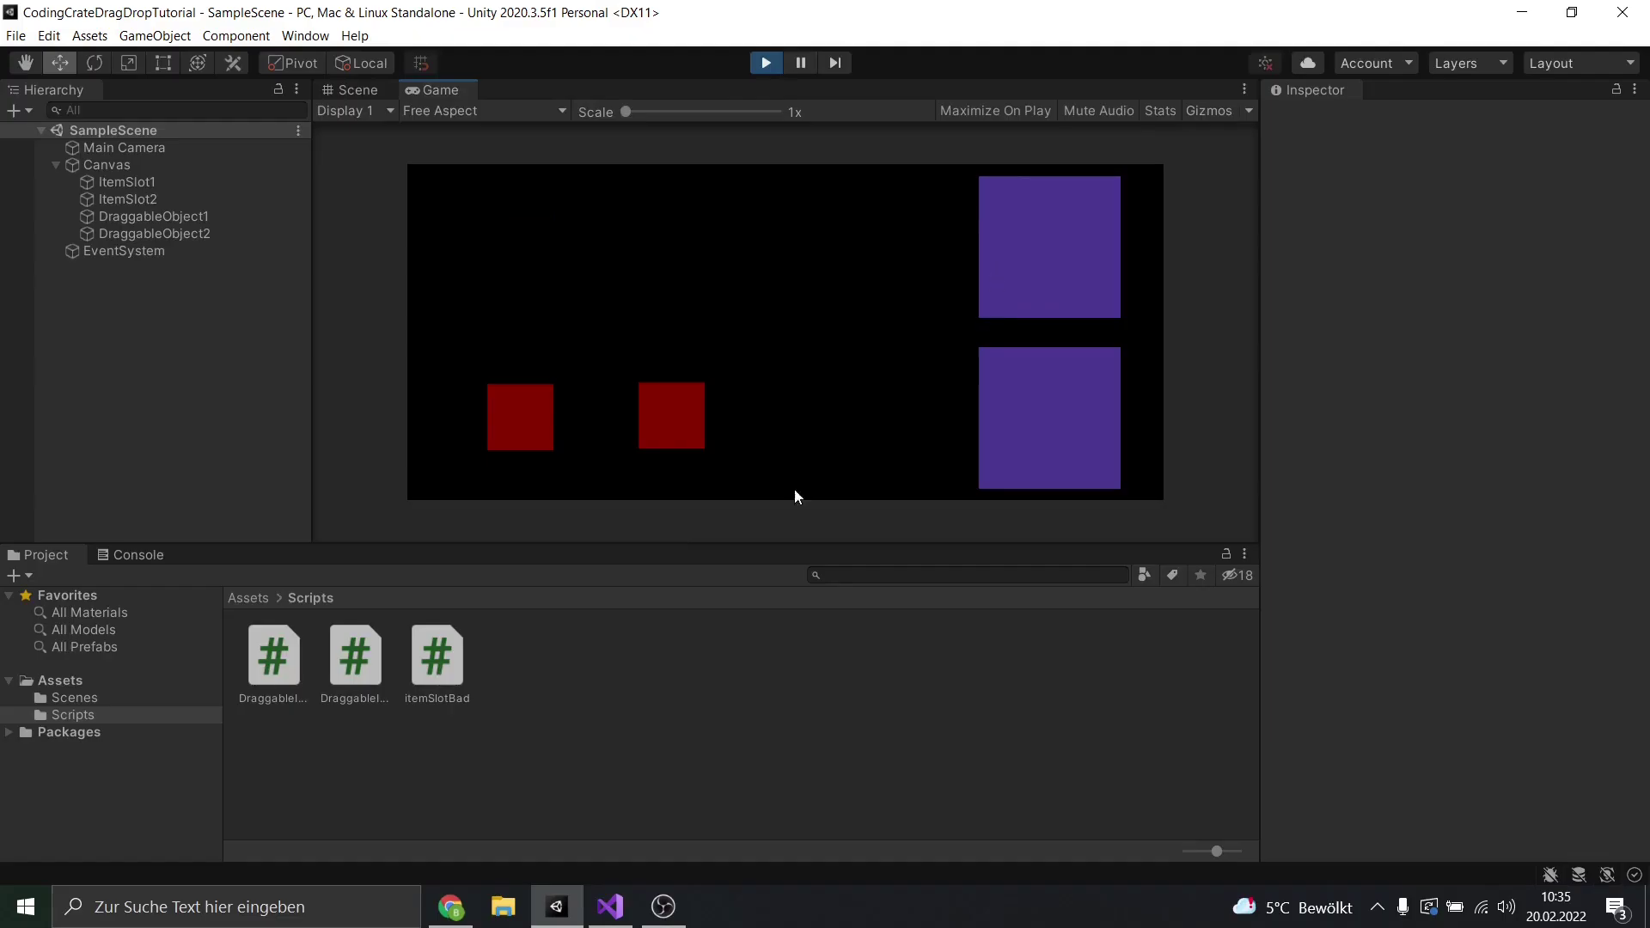
{"action": "key", "text": "ctrl+p"}
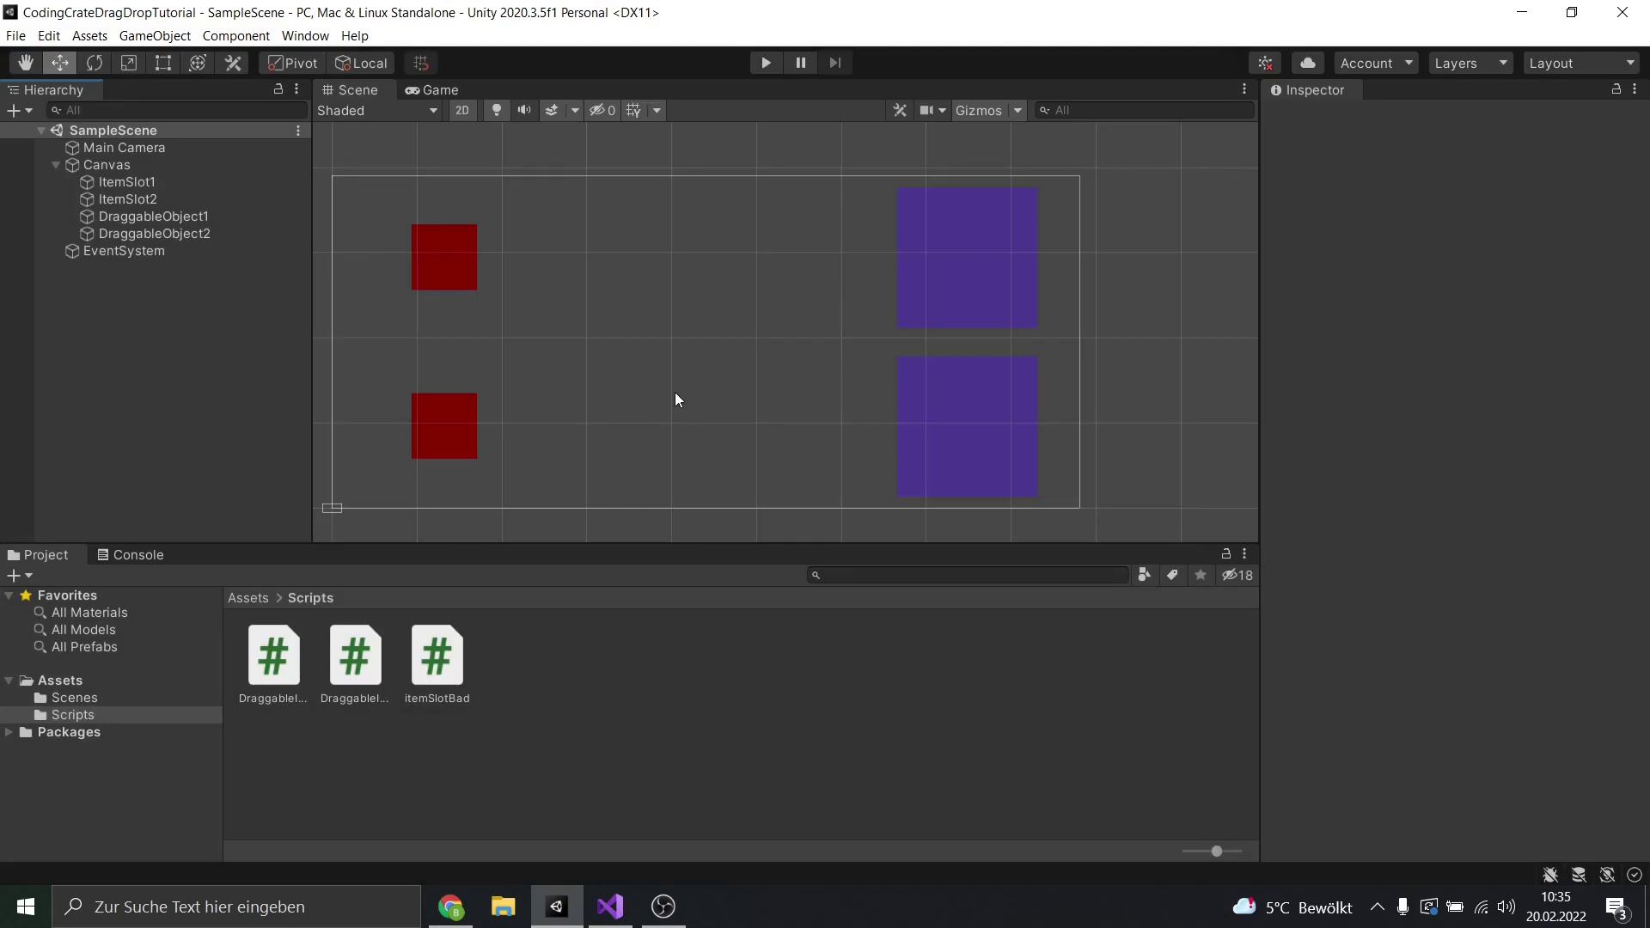